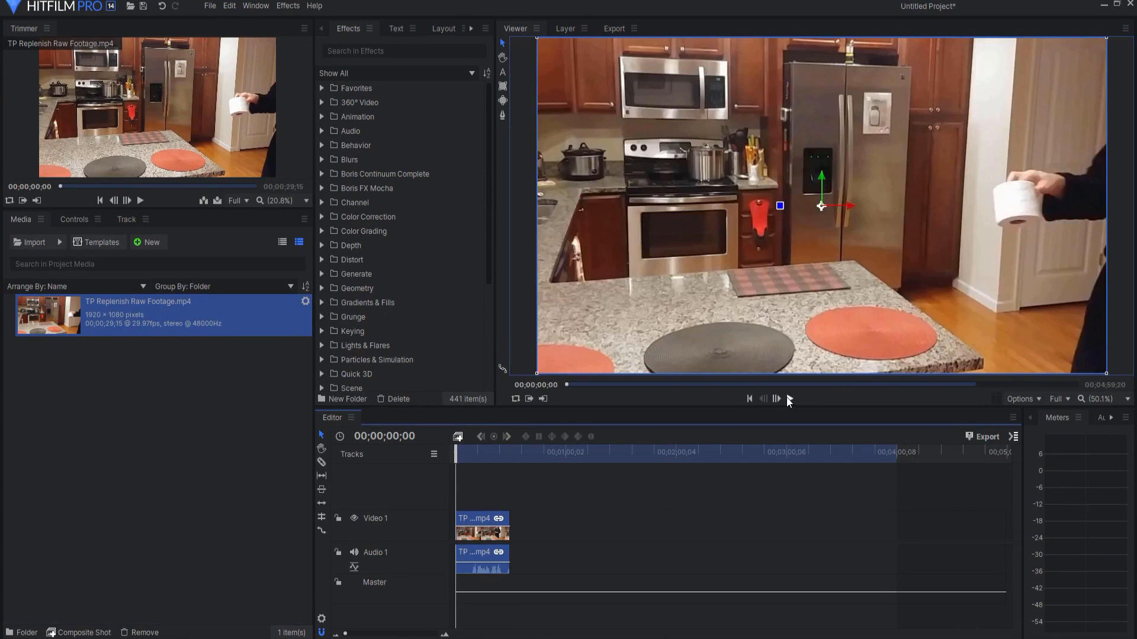
Step: Play the raw footage on the editor timeline and skip ahead to preview its final seconds
{"action": "left_click", "coordinate": [790, 398]}
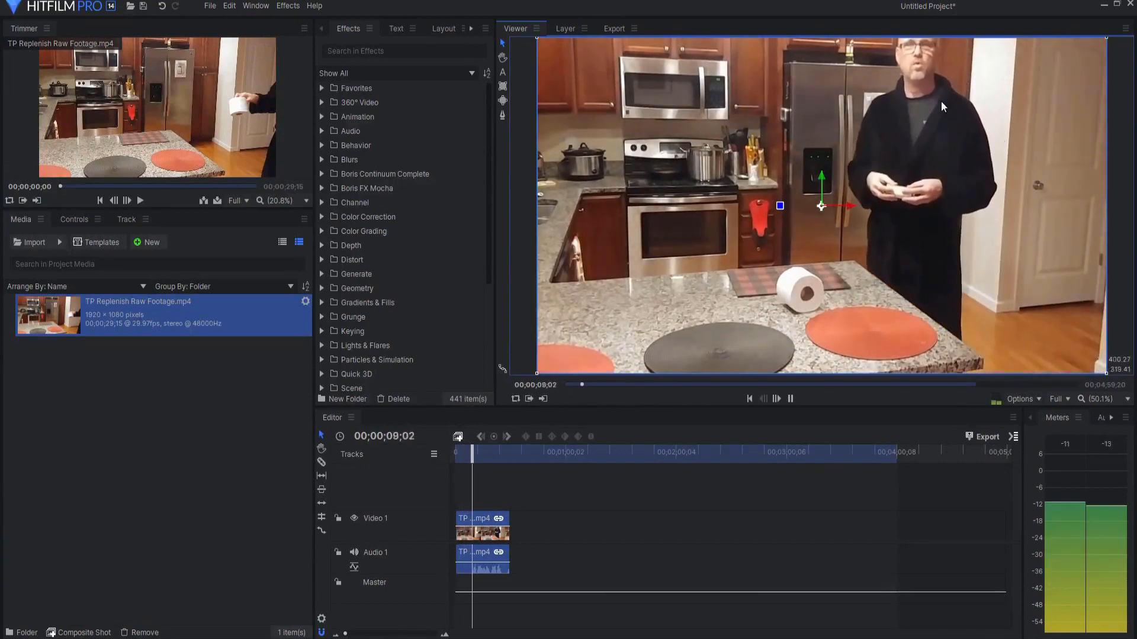
{"action": "left_click_drag", "start_coordinate": [477, 461], "coordinate": [500, 463]}
{"action": "left_click", "coordinate": [789, 403]}
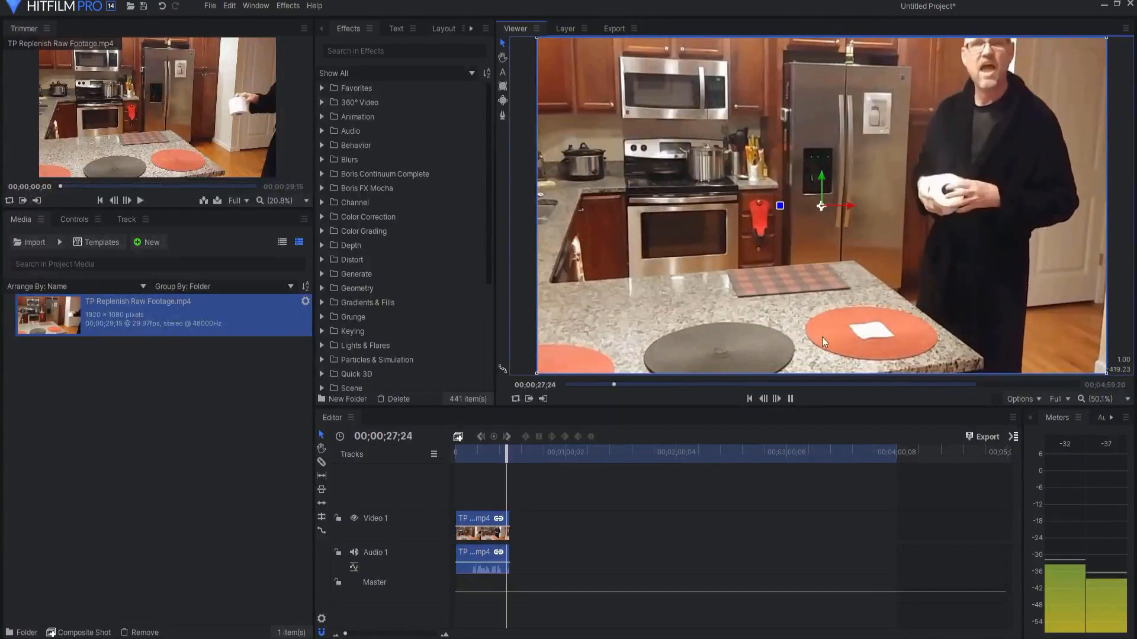
Step: Stop playback and delete the raw footage clip from the editor timeline
{"action": "left_click", "coordinate": [791, 398]}
{"action": "left_click", "coordinate": [485, 514]}
{"action": "key", "text": "Delete"}
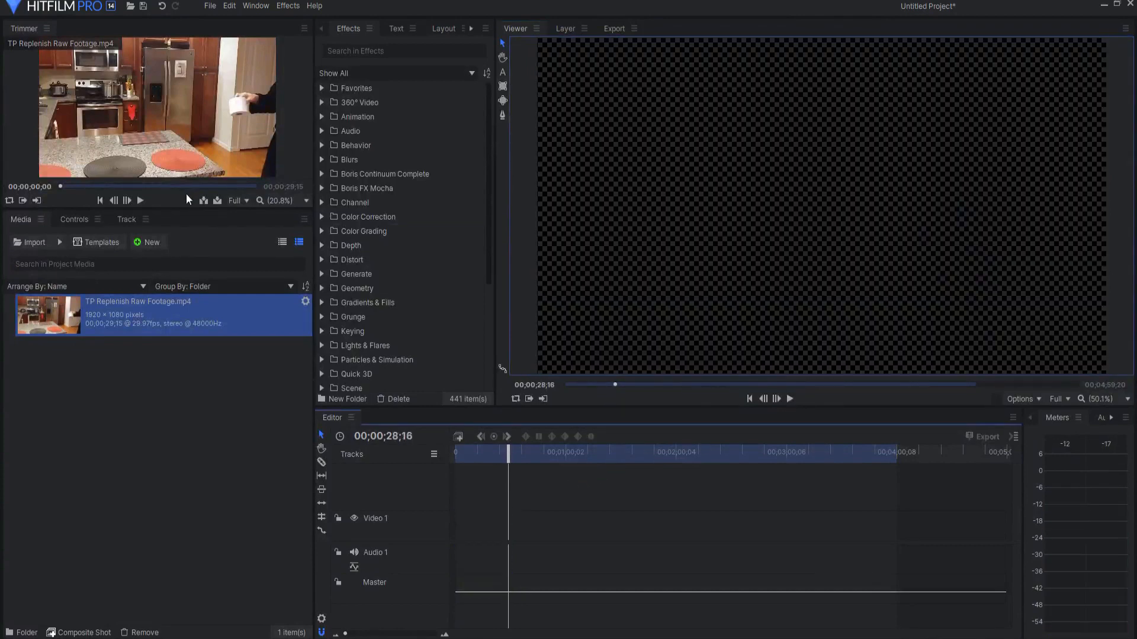
Step: Create a composite shot with a 20-second duration and add TP Replenish Raw Footage.mp4 to it as a layer
{"action": "left_click", "coordinate": [89, 633]}
{"action": "left_click", "coordinate": [552, 192]}
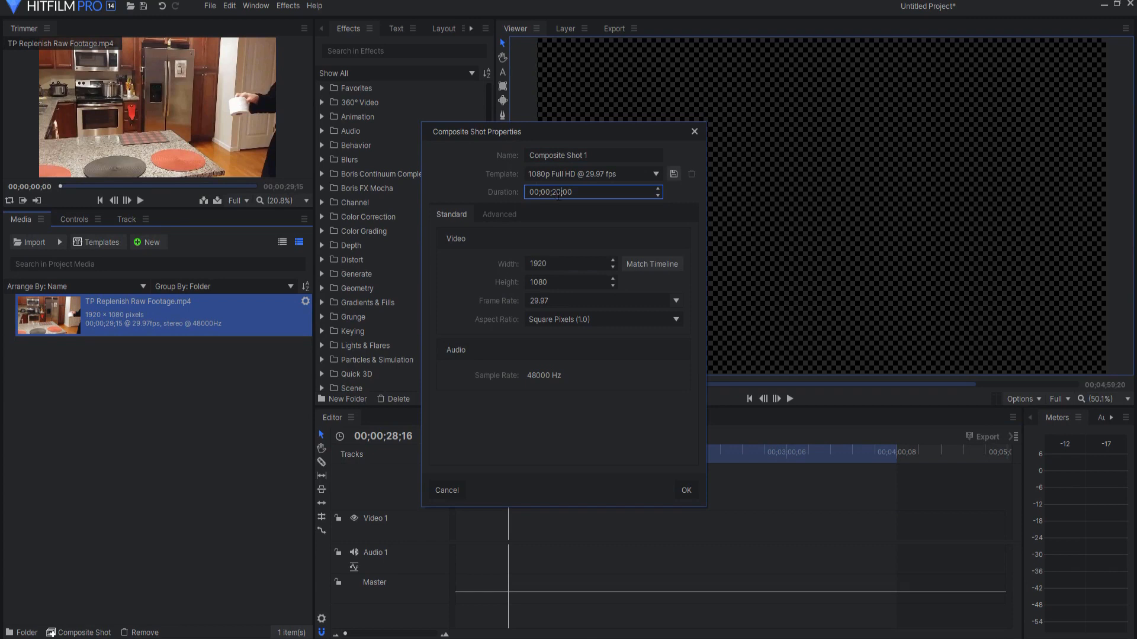
{"action": "type", "text": "20"}
{"action": "left_click", "coordinate": [686, 490]}
{"action": "left_click_drag", "start_coordinate": [120, 357], "coordinate": [651, 598]}
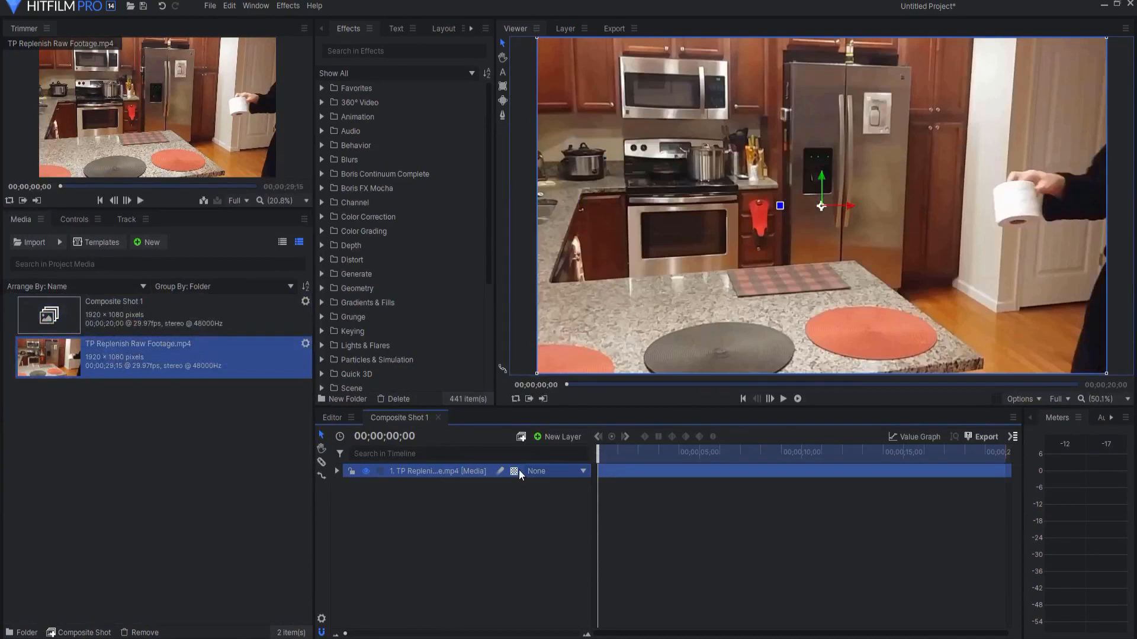
Step: Split the footage layer at 00;00;02;16, the frame where the thrown roll reaches the red placemat
{"action": "left_click_drag", "start_coordinate": [598, 450], "coordinate": [646, 436]}
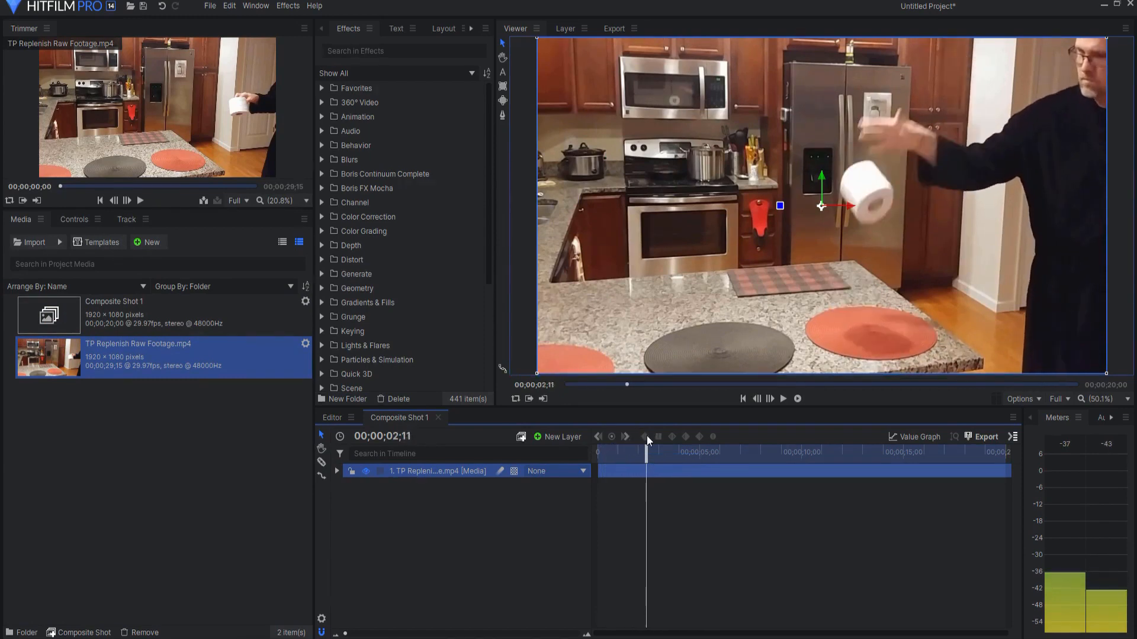
{"action": "key", "text": "period"}
{"action": "key", "text": "period"}
{"action": "key", "text": "period"}
{"action": "key", "text": "period"}
{"action": "key", "text": "period"}
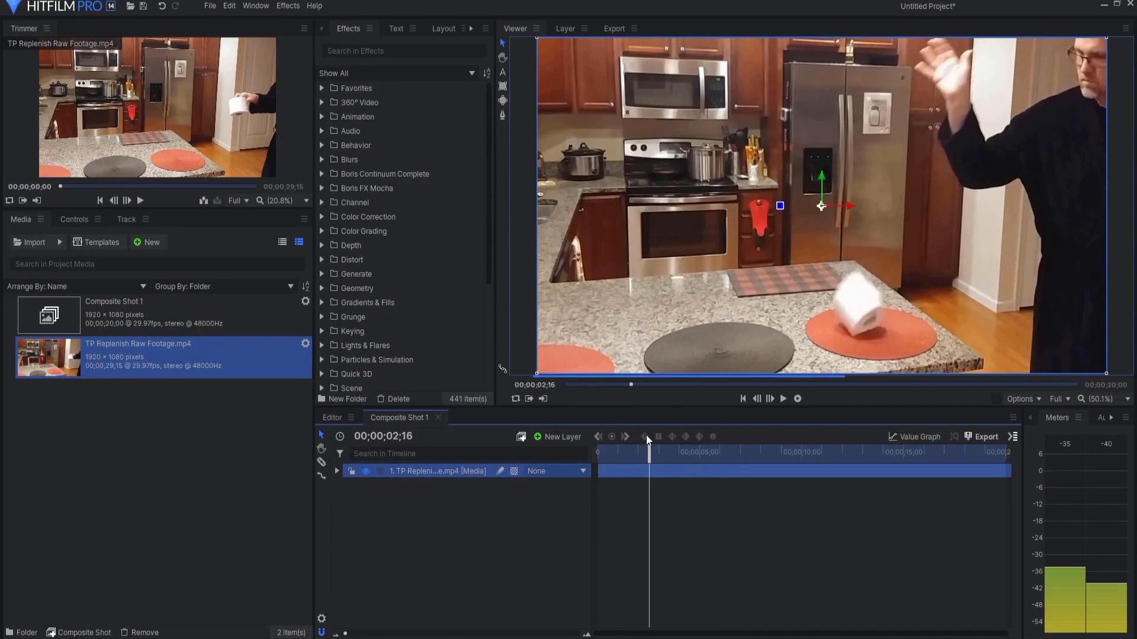
{"action": "key", "text": "period"}
{"action": "key", "text": "comma"}
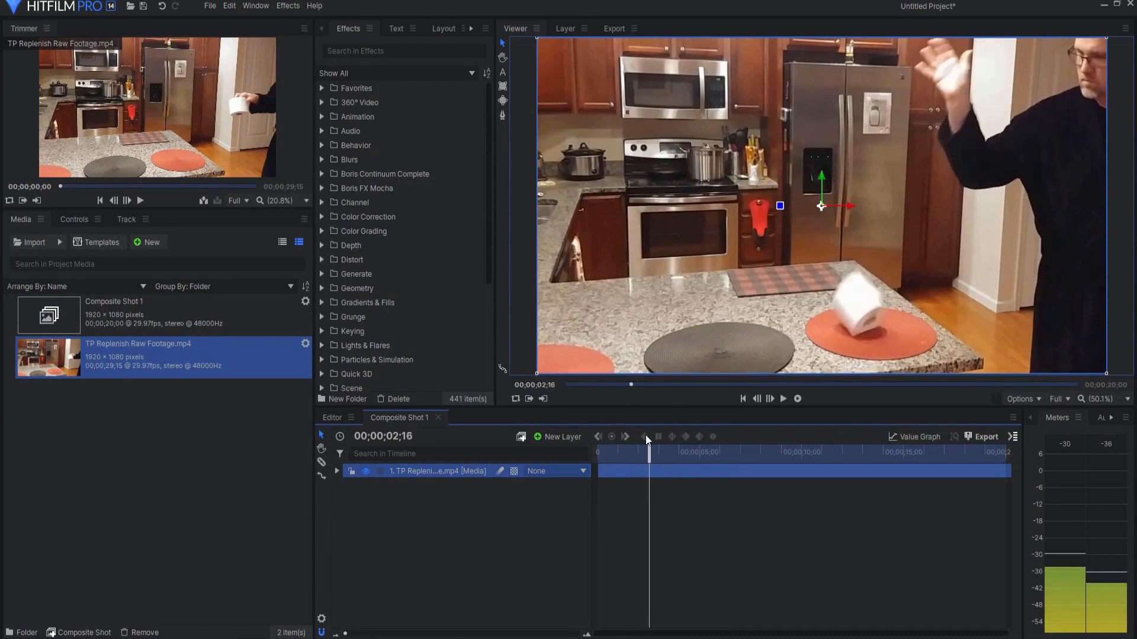
{"action": "left_click", "coordinate": [659, 476]}
Step: Split the remaining footage at 00;00;08;23 and rename the middle segment TP Drop
{"action": "left_click_drag", "start_coordinate": [649, 451], "coordinate": [777, 428]}
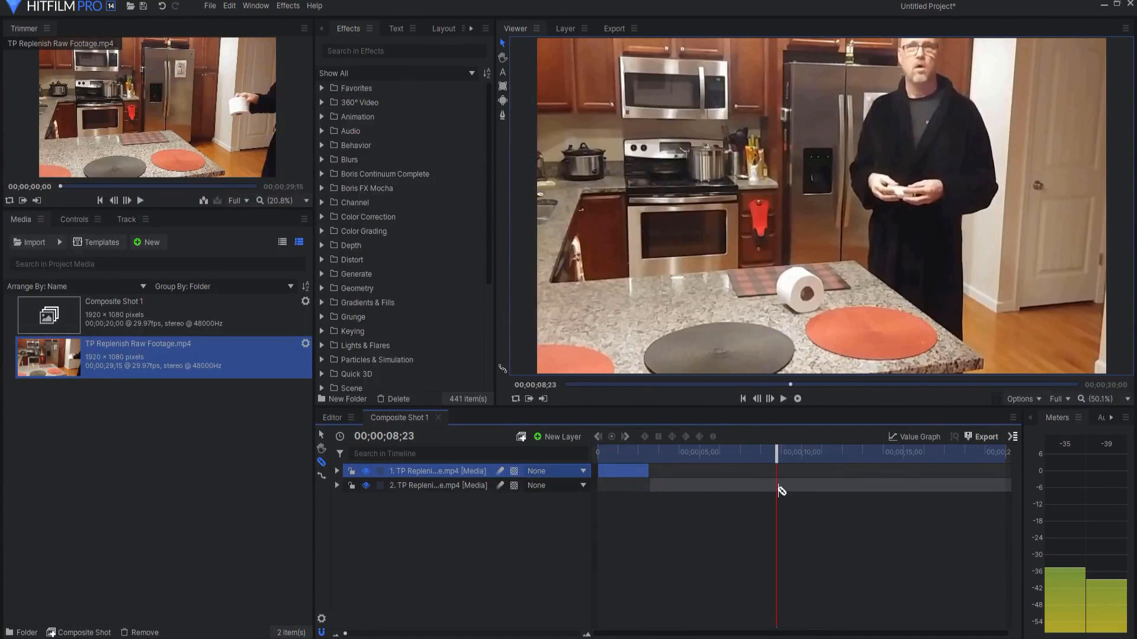
{"action": "left_click", "coordinate": [778, 489]}
{"action": "left_click", "coordinate": [447, 489]}
{"action": "left_click", "coordinate": [447, 489]}
{"action": "type", "text": "TP Drop"}
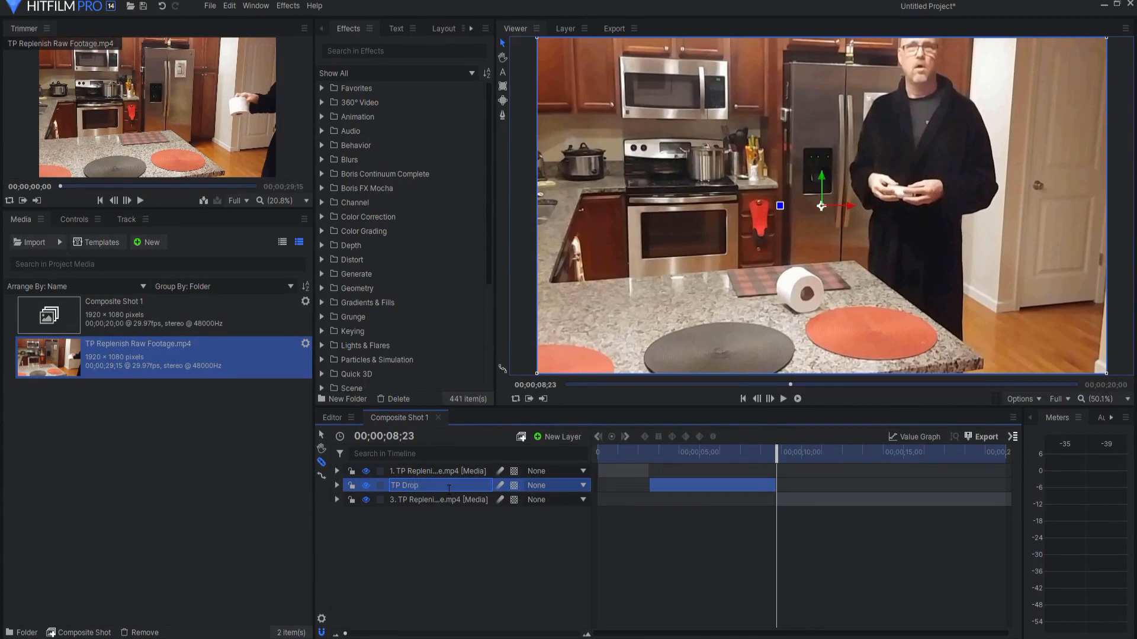
{"action": "key", "text": "Return"}
Step: Move the TP Drop layer below the other footage layers and slide the last footage segment to the start of the timeline
{"action": "left_click_drag", "start_coordinate": [780, 454], "coordinate": [845, 453]}
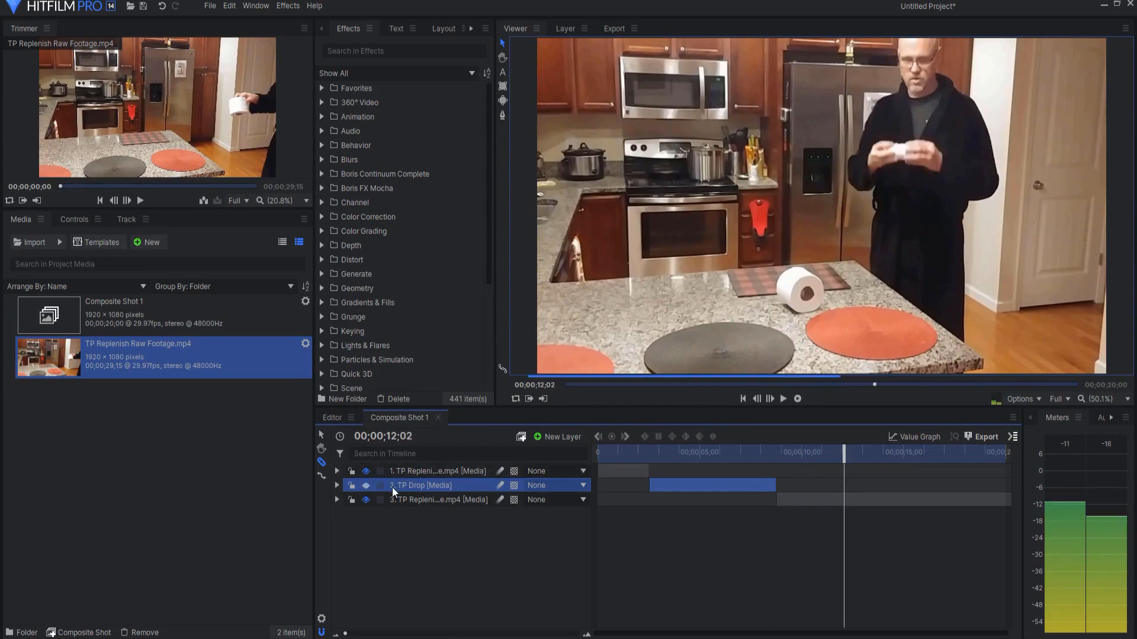
{"action": "left_click_drag", "start_coordinate": [410, 485], "coordinate": [410, 520]}
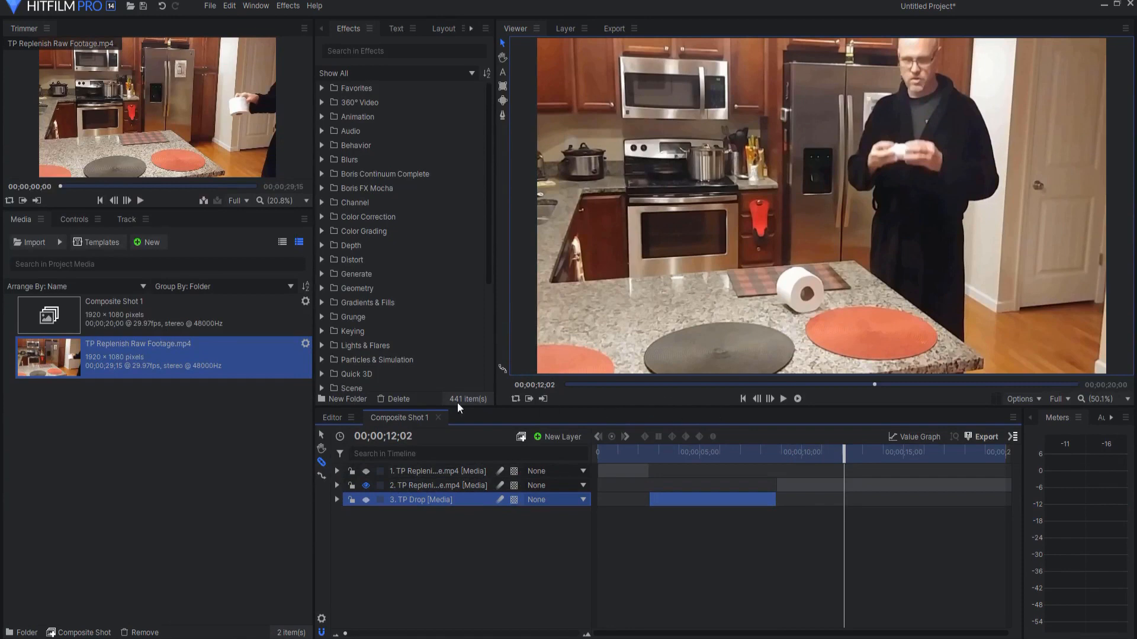
{"action": "left_click", "coordinate": [322, 435]}
{"action": "left_click_drag", "start_coordinate": [797, 481], "coordinate": [617, 484]}
Step: Review the repositioned footage segment at its end and at several points along the composite timeline
{"action": "left_click_drag", "start_coordinate": [845, 451], "coordinate": [984, 453]}
{"action": "left_click", "coordinate": [784, 399]}
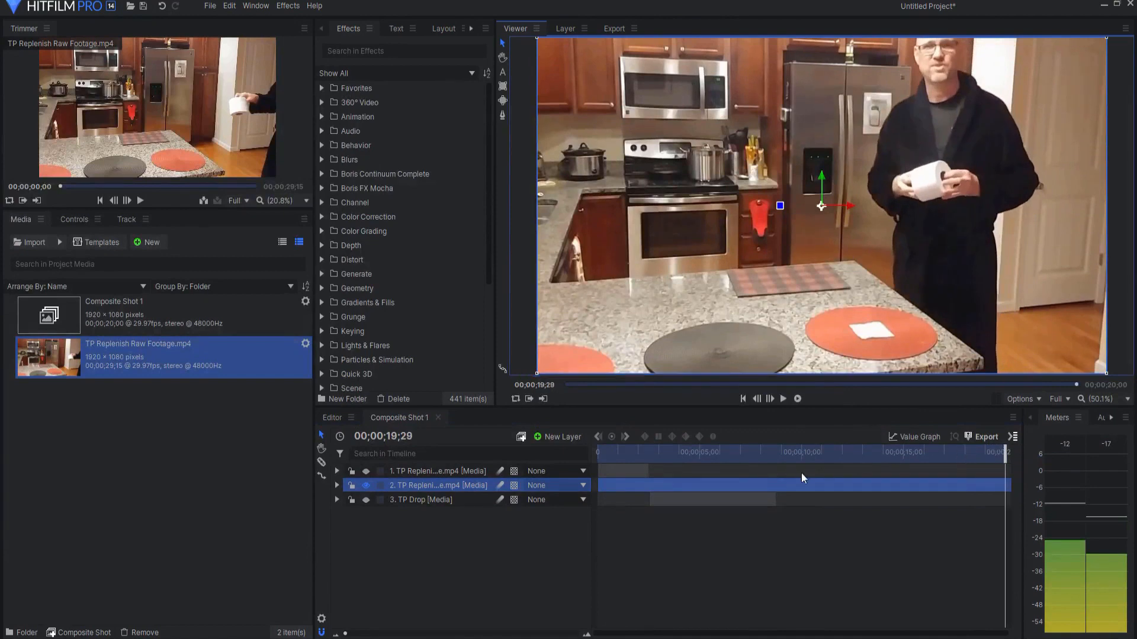
{"action": "left_click_drag", "start_coordinate": [1001, 455], "coordinate": [654, 452]}
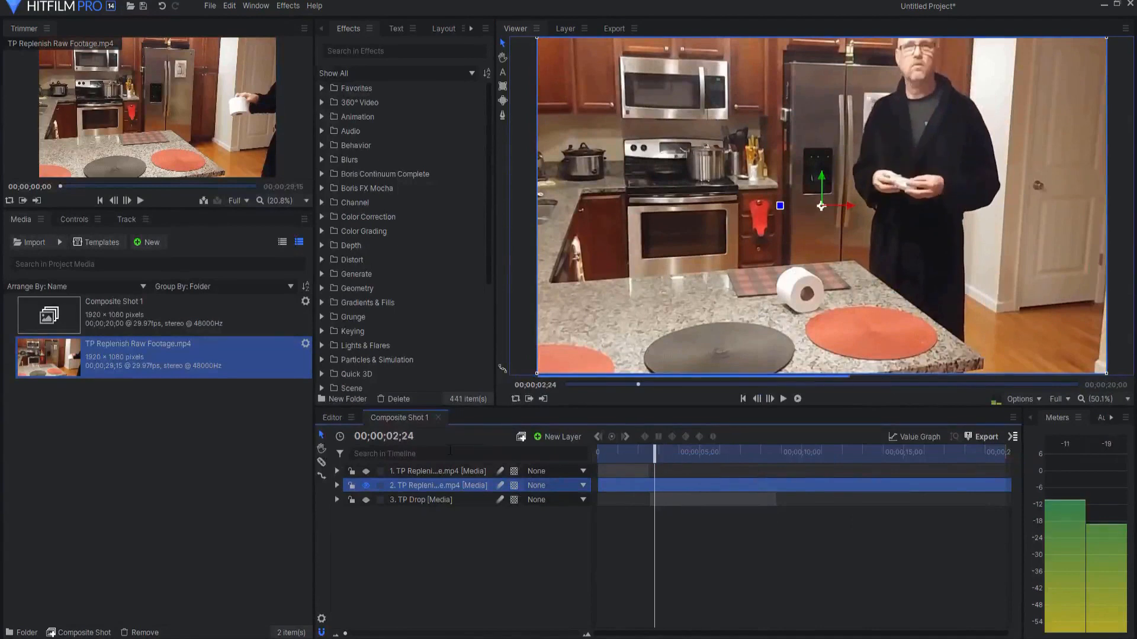
{"action": "left_click", "coordinate": [411, 470]}
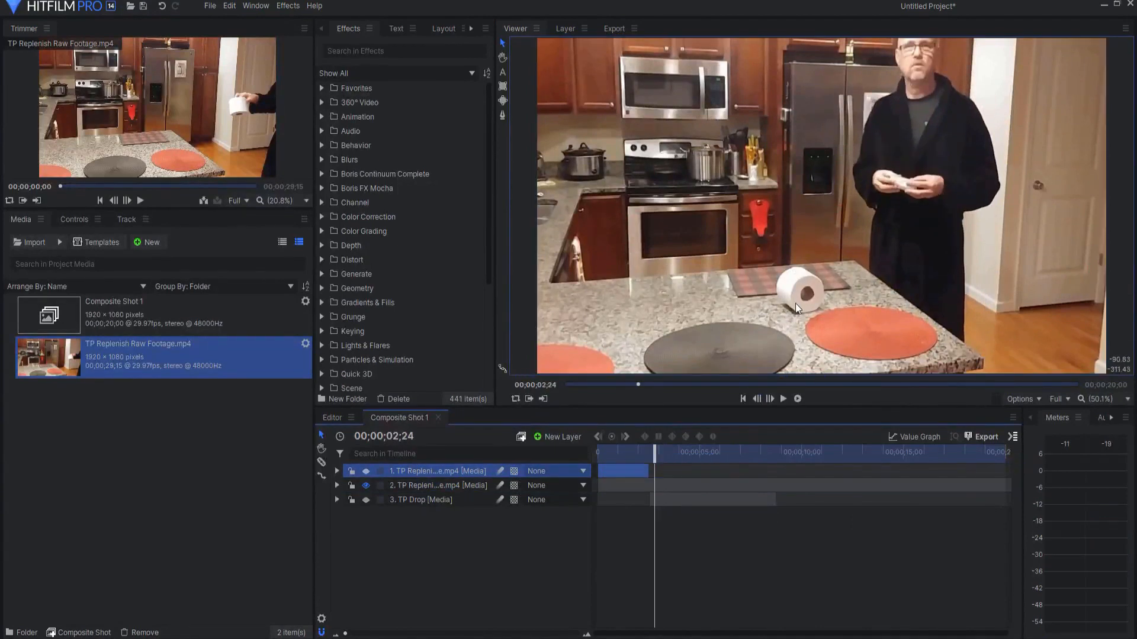
{"action": "left_click_drag", "start_coordinate": [655, 456], "coordinate": [758, 448]}
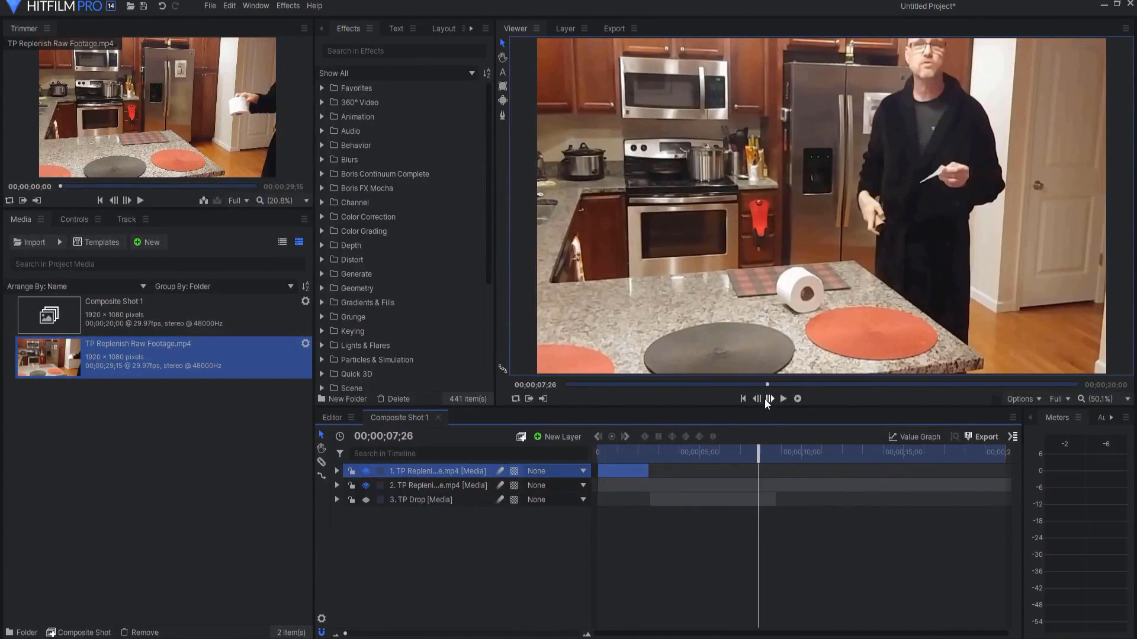
Step: Split the top footage layer at 00;00;00;01 and delete the portion after that first frame
{"action": "left_click", "coordinate": [744, 398]}
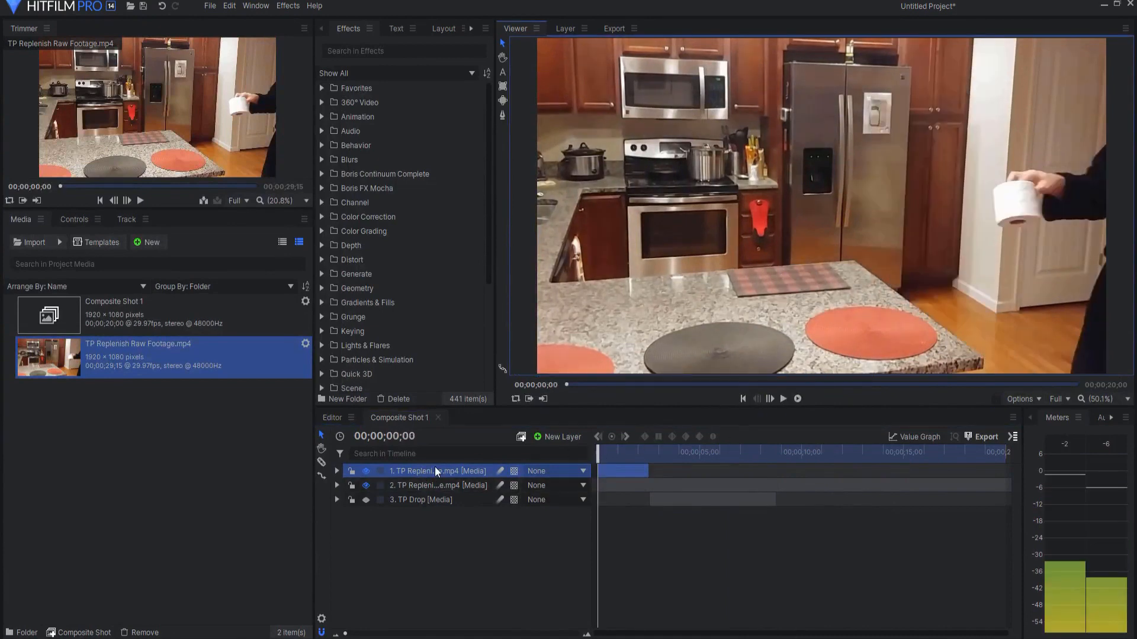
{"action": "left_click_drag", "start_coordinate": [345, 633], "coordinate": [476, 633]}
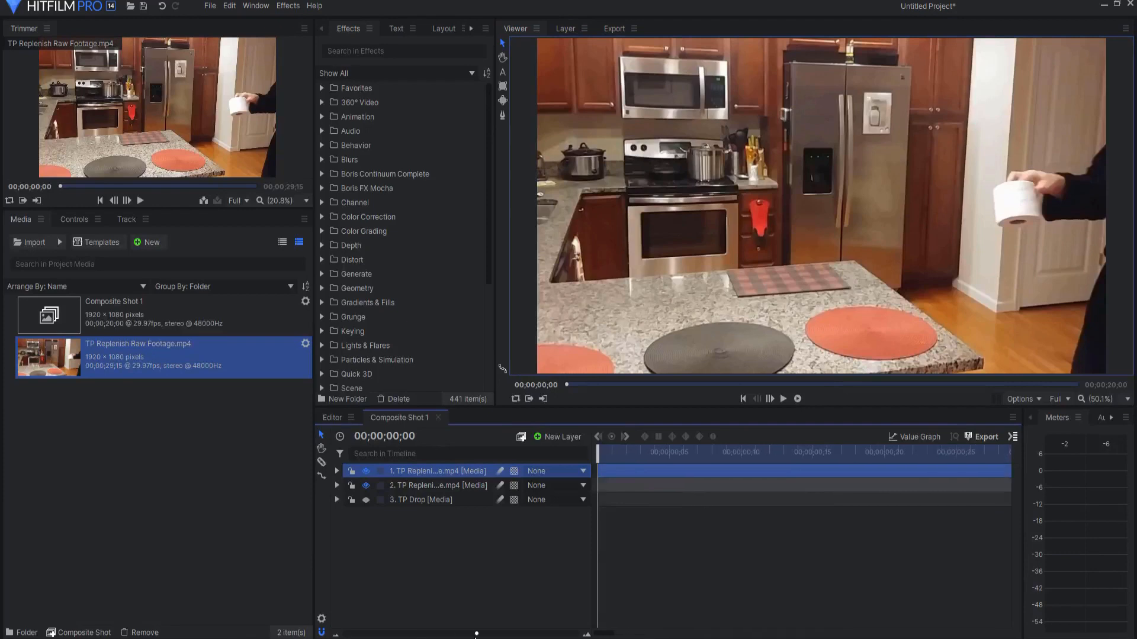
{"action": "left_click", "coordinate": [771, 399]}
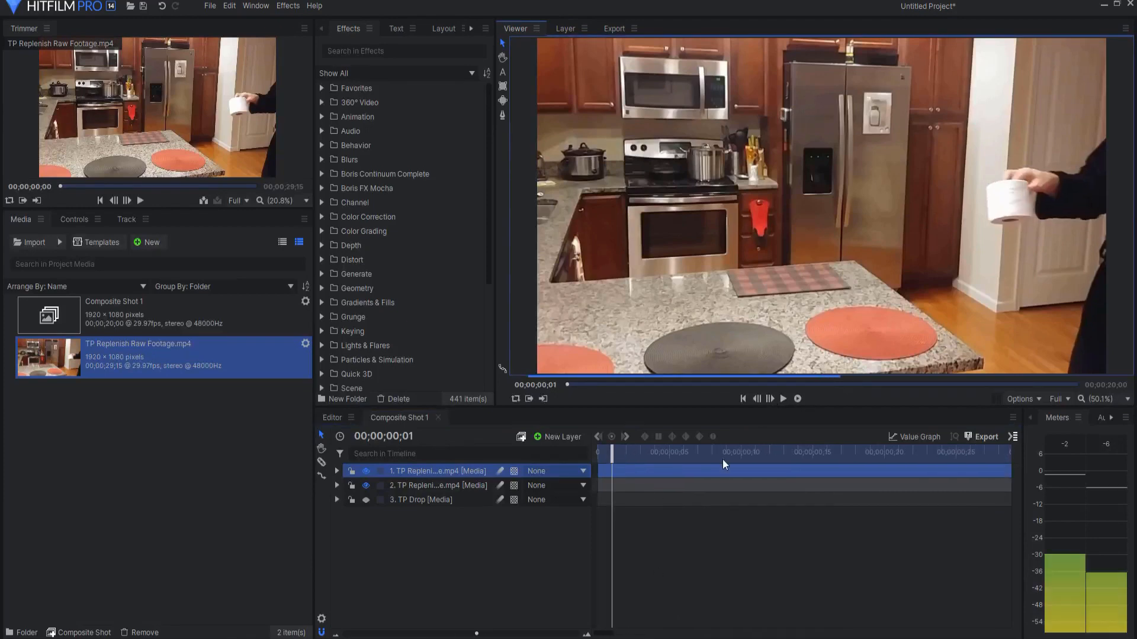
{"action": "left_click", "coordinate": [321, 464]}
{"action": "left_click", "coordinate": [616, 470]}
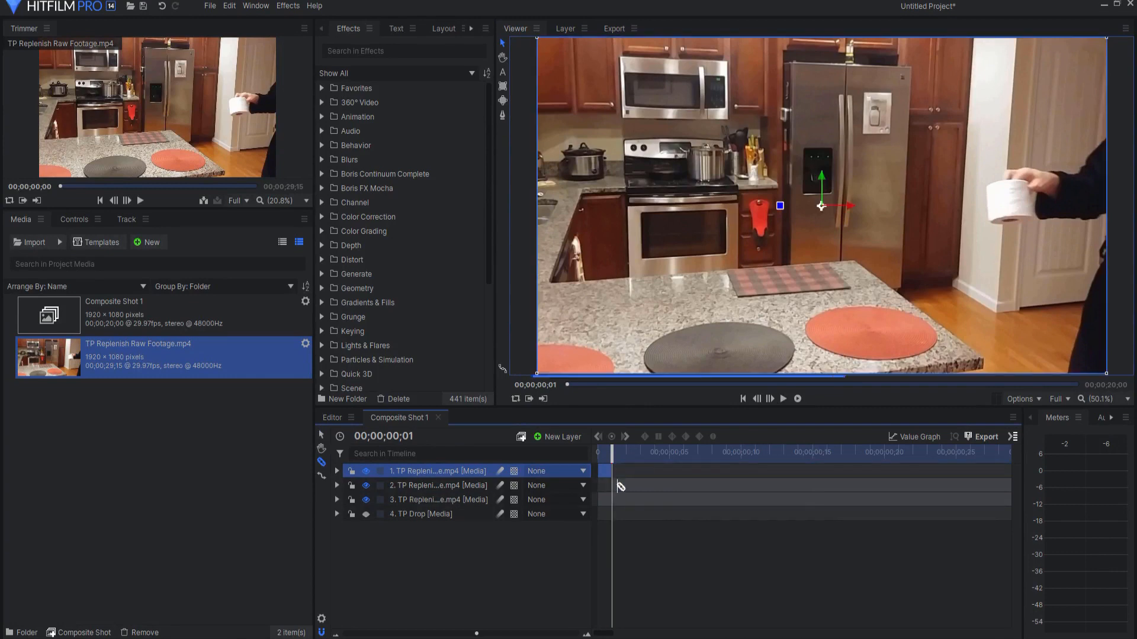
{"action": "left_click", "coordinate": [462, 486]}
{"action": "key", "text": "Delete"}
Step: Rename the one-frame top layer Clean Plate
{"action": "left_click", "coordinate": [424, 472]}
{"action": "left_click", "coordinate": [424, 472]}
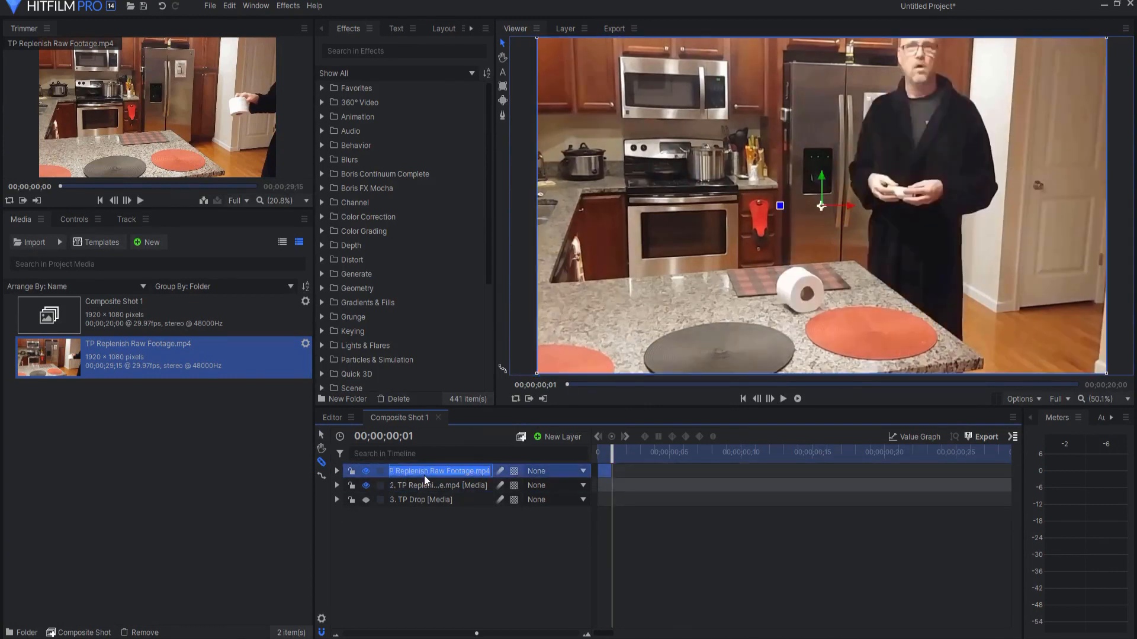
{"action": "type", "text": "Cleamn"}
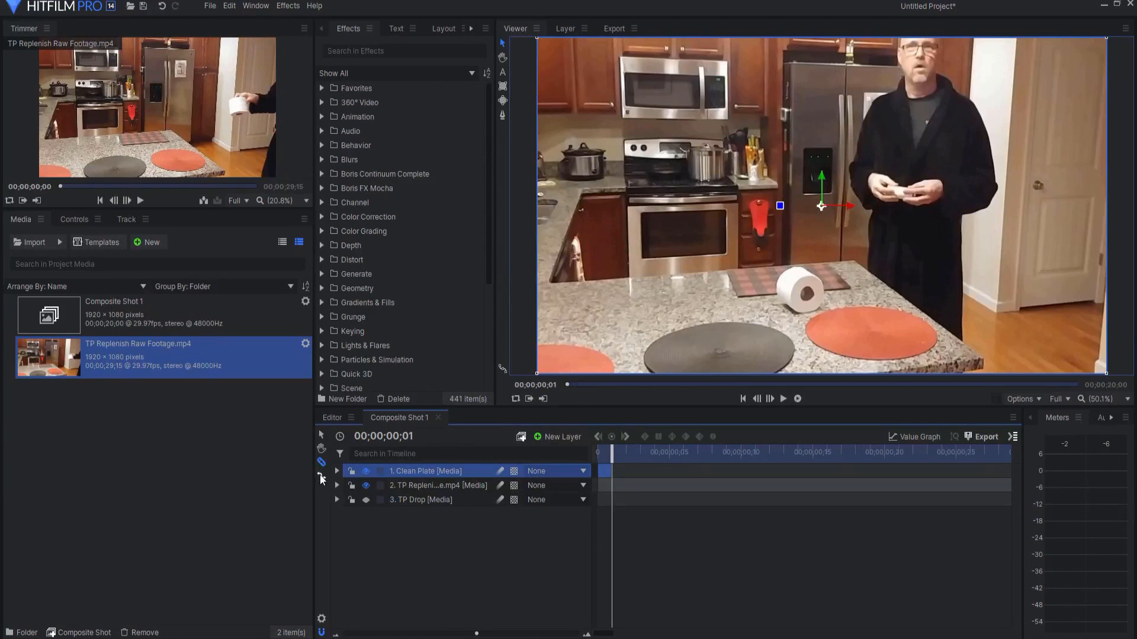
Step: Stretch the Clean Plate layer to nearly the full 20-second timeline and move it to the bottom of the layer stack
{"action": "left_click_drag", "start_coordinate": [610, 471], "coordinate": [897, 472]}
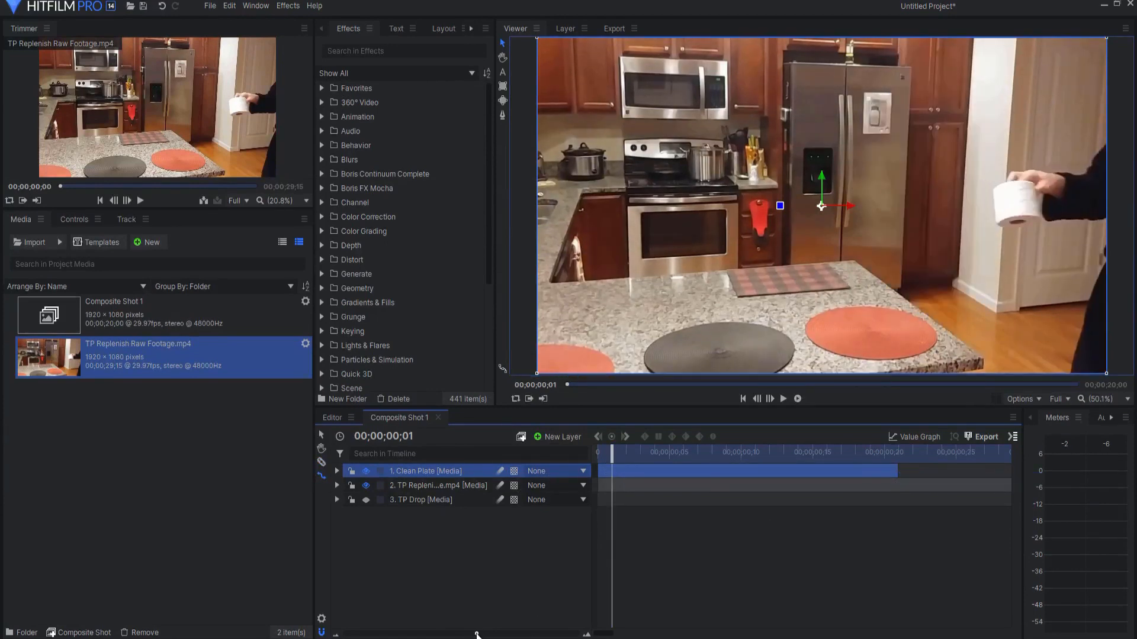
{"action": "left_click_drag", "start_coordinate": [477, 634], "coordinate": [345, 634]}
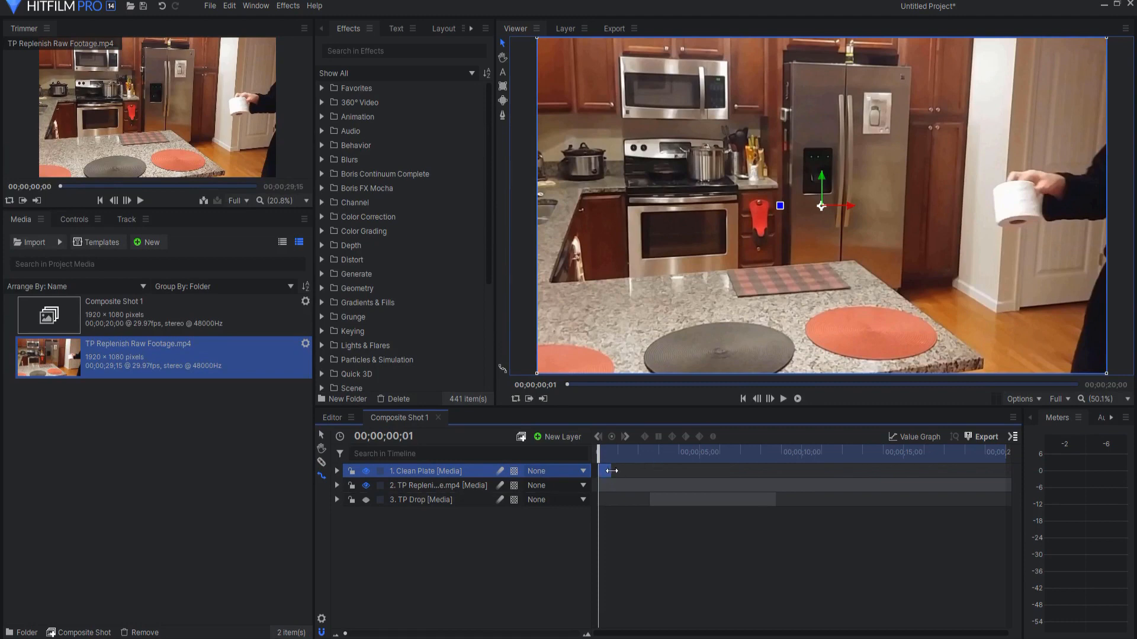
{"action": "left_click_drag", "start_coordinate": [610, 470], "coordinate": [1004, 471]}
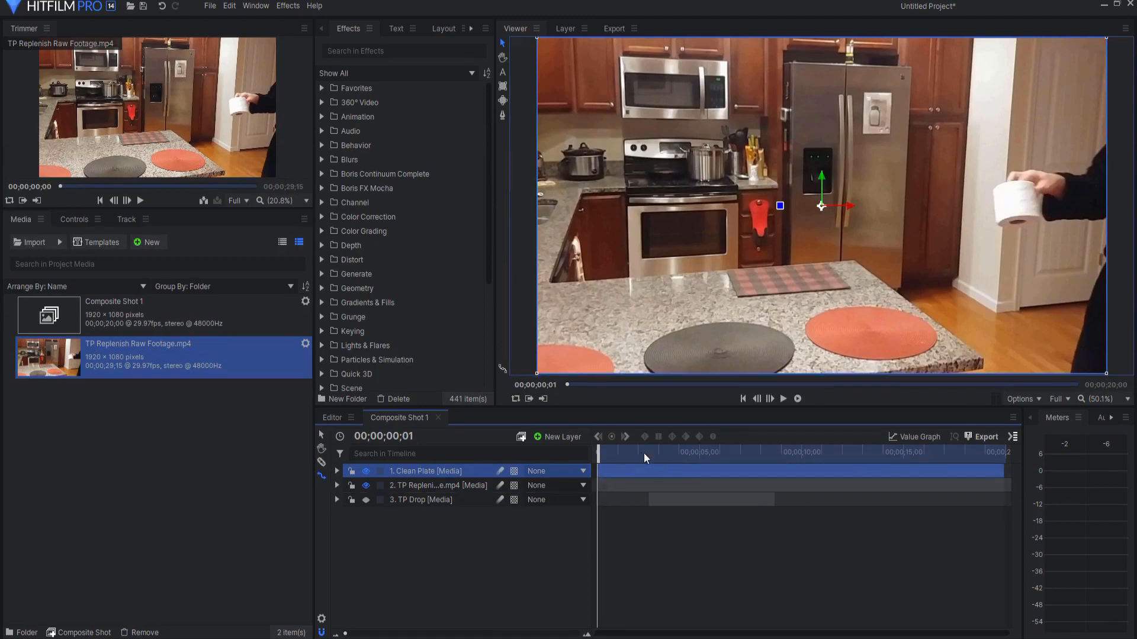
{"action": "left_click_drag", "start_coordinate": [602, 453], "coordinate": [450, 510]}
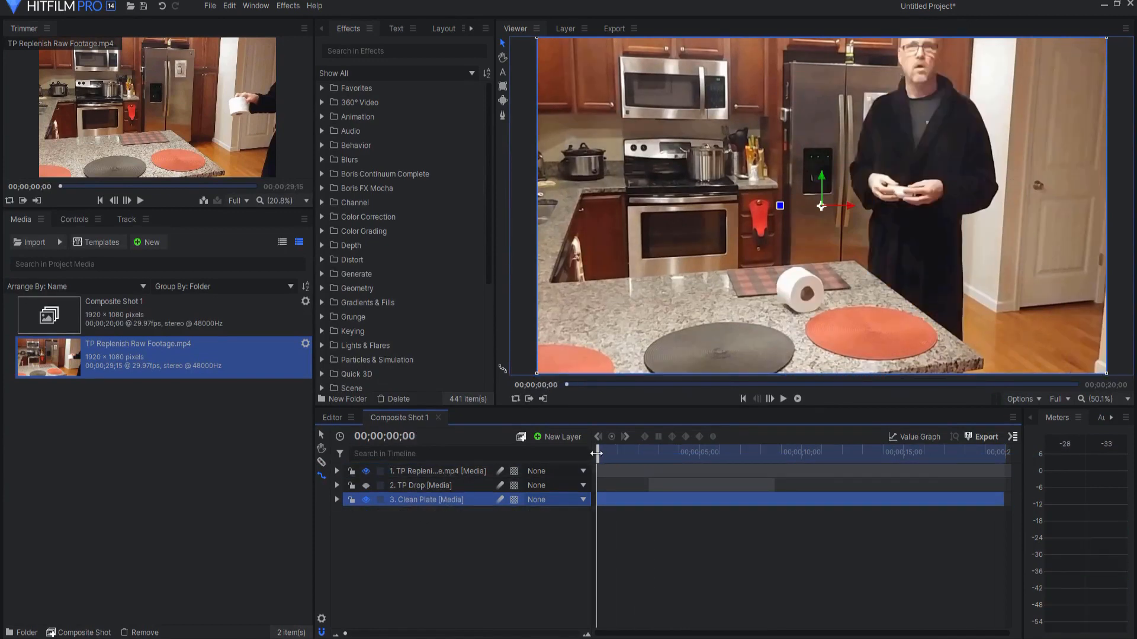
Step: Move the TP Drop layer to the top of the stack, starting at 00;00;14;25, and make it visible
{"action": "left_click_drag", "start_coordinate": [598, 453], "coordinate": [901, 444]}
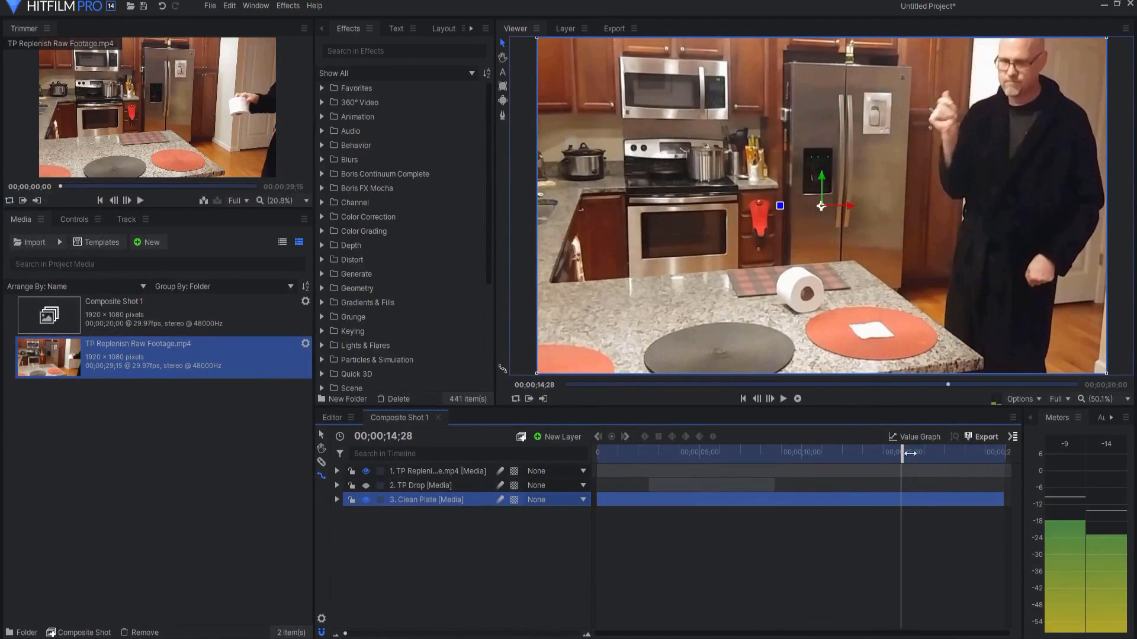
{"action": "left_click_drag", "start_coordinate": [907, 453], "coordinate": [899, 457]}
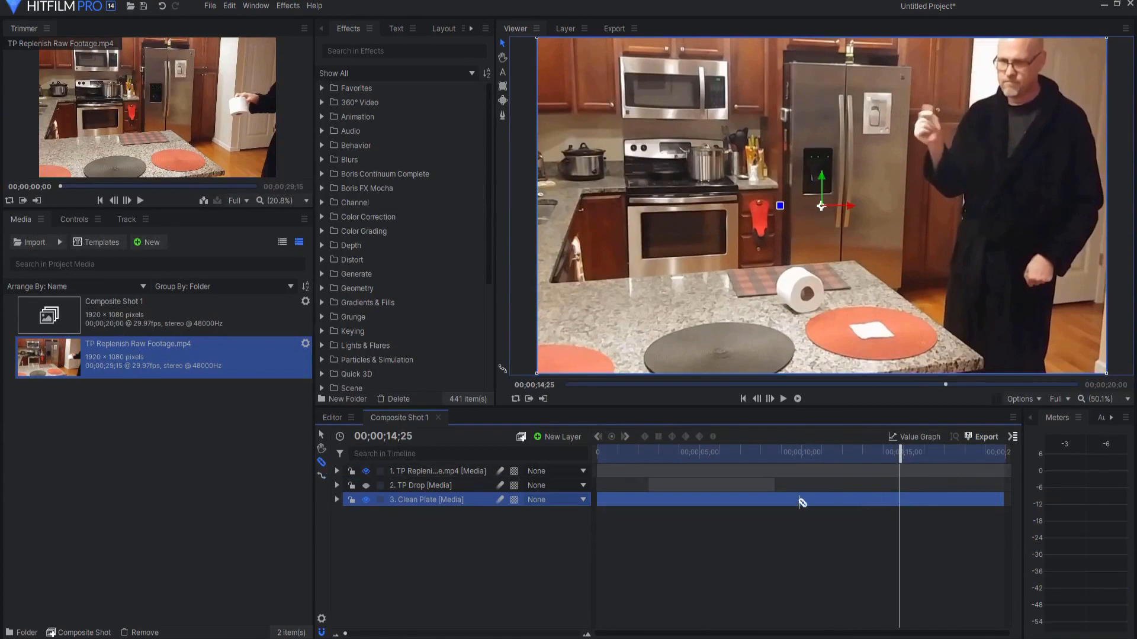
{"action": "left_click_drag", "start_coordinate": [424, 483], "coordinate": [532, 468]}
{"action": "left_click_drag", "start_coordinate": [677, 474], "coordinate": [927, 474]}
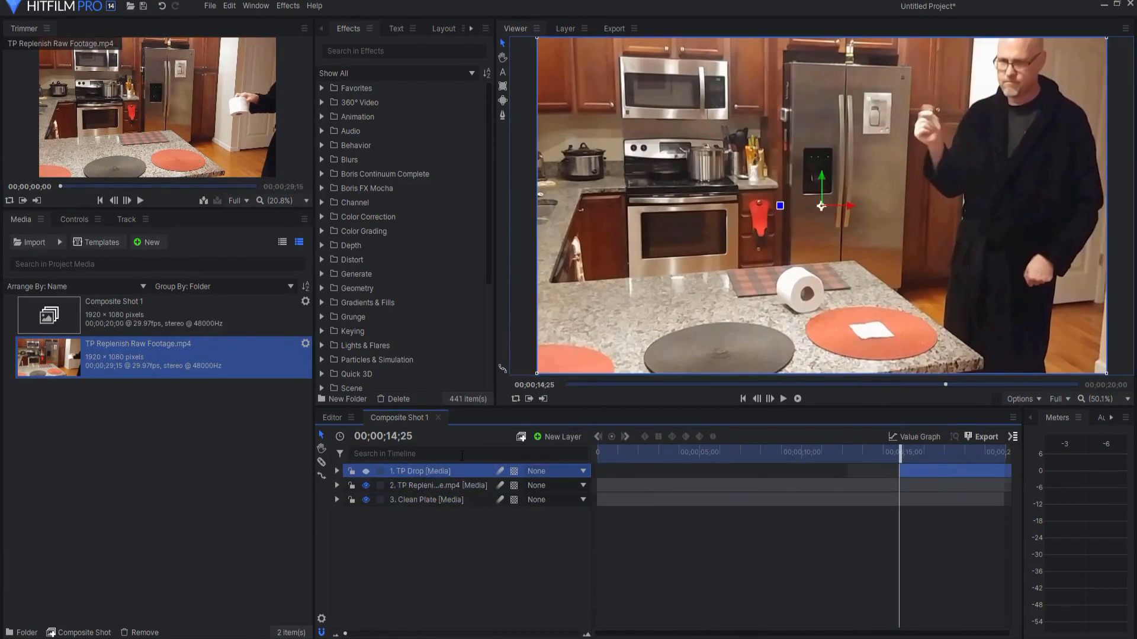
{"action": "left_click", "coordinate": [365, 471]}
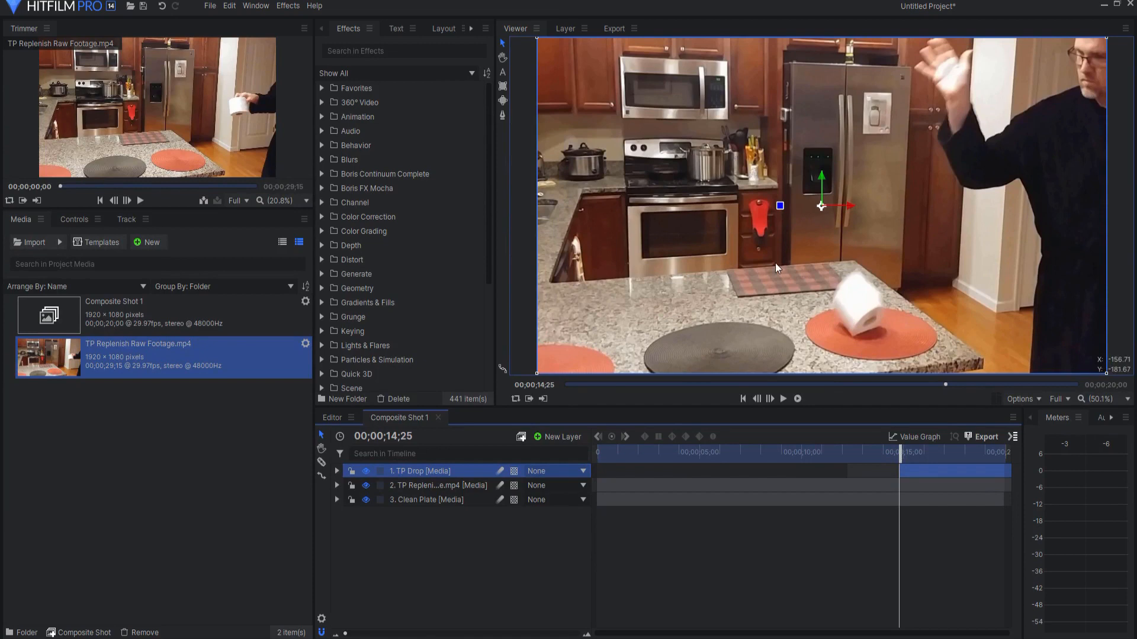
Step: Start a freehand mask on the TP Drop layer, tracing the counter edge from its front corner to its back corner by the fridge
{"action": "scroll", "coordinate": [778, 255], "scroll_direction": "down", "scroll_amount": 1}
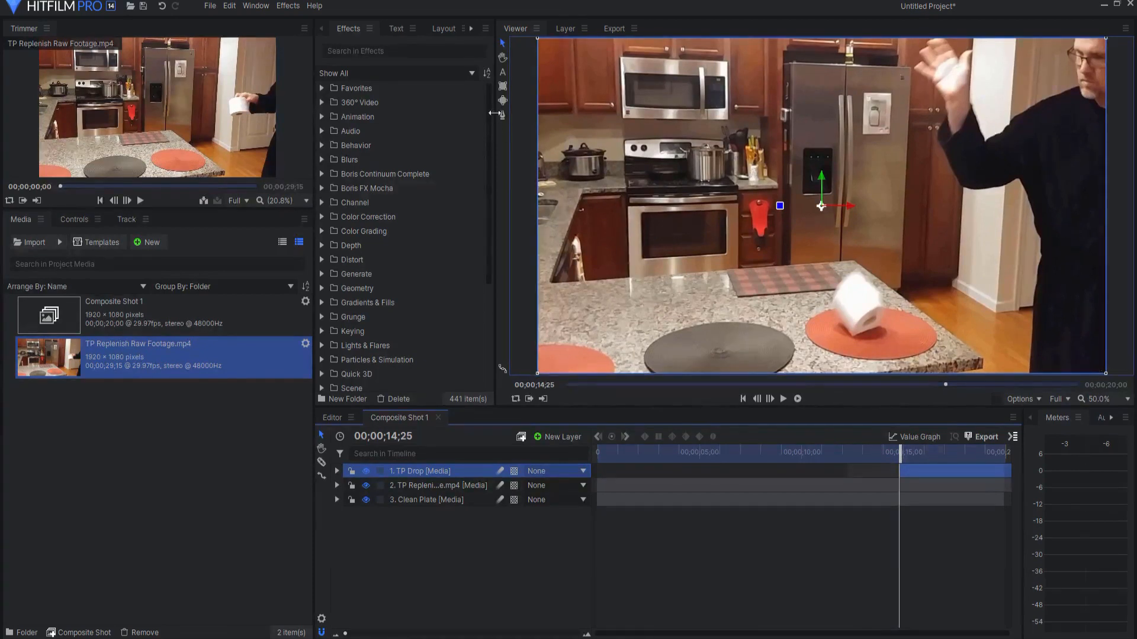
{"action": "scroll", "coordinate": [721, 221], "scroll_direction": "down", "scroll_amount": 1}
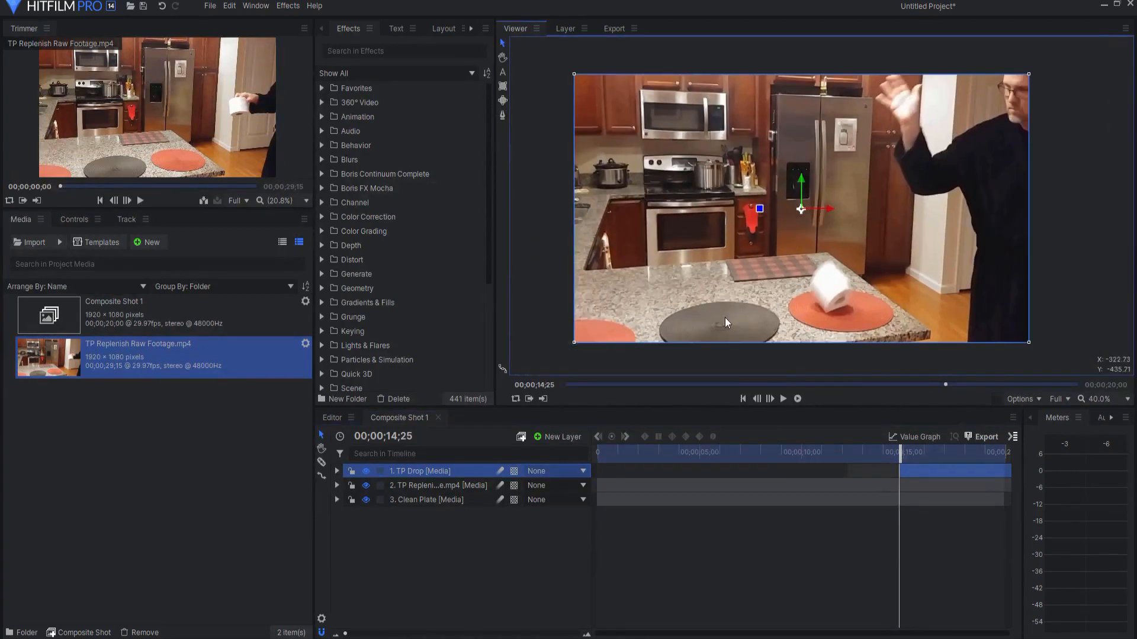
{"action": "left_click", "coordinate": [416, 474]}
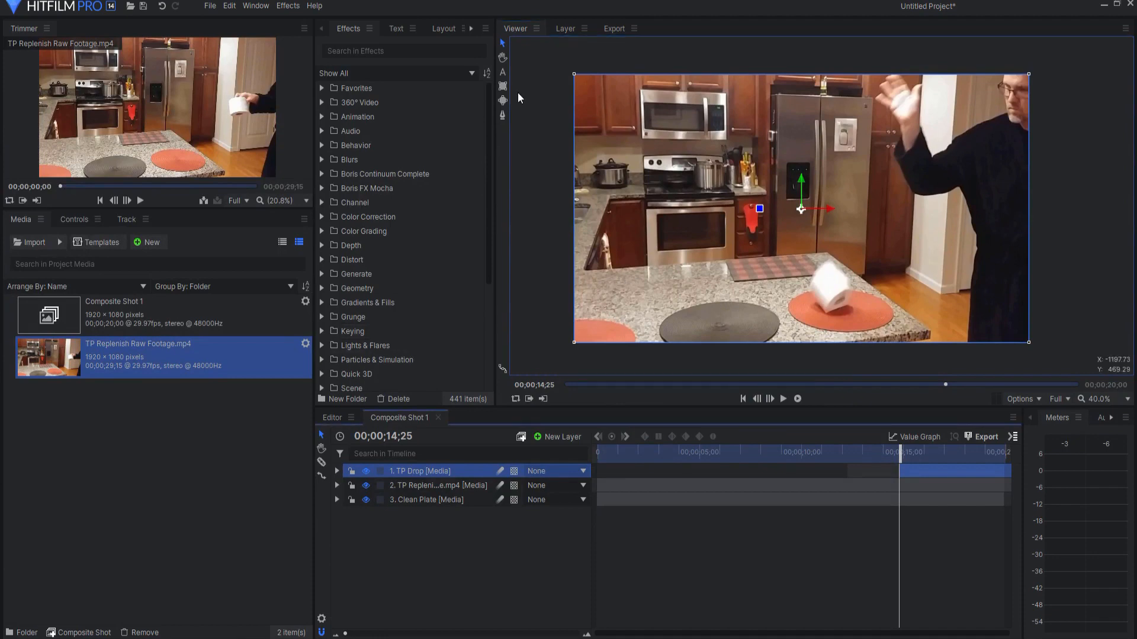
{"action": "left_click", "coordinate": [503, 116]}
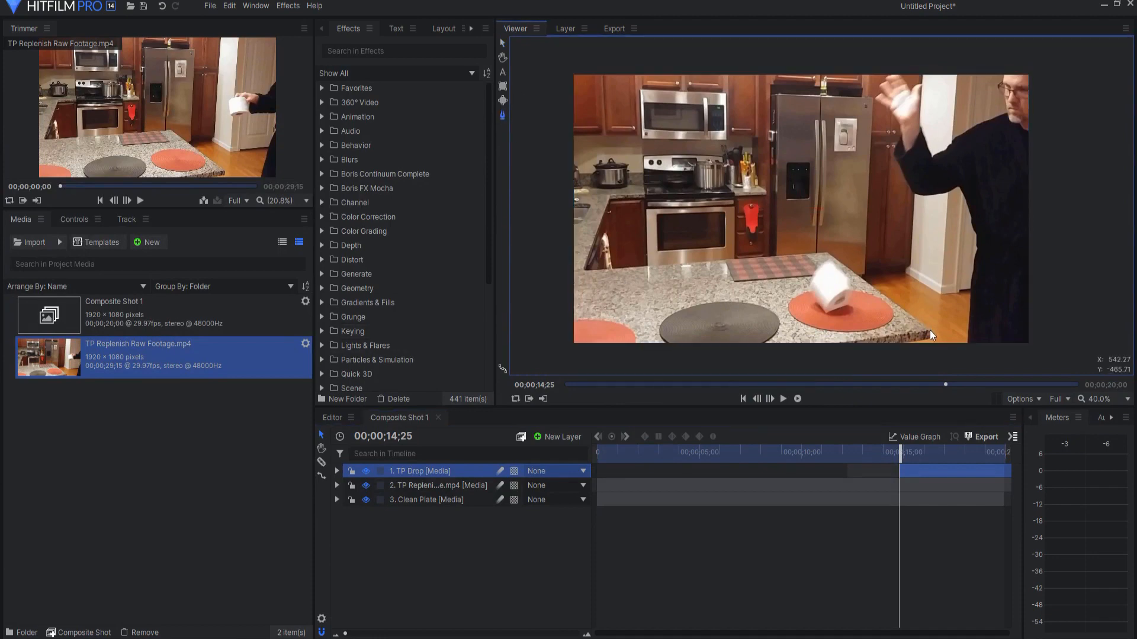
{"action": "scroll", "coordinate": [930, 331], "scroll_direction": "up", "scroll_amount": 2}
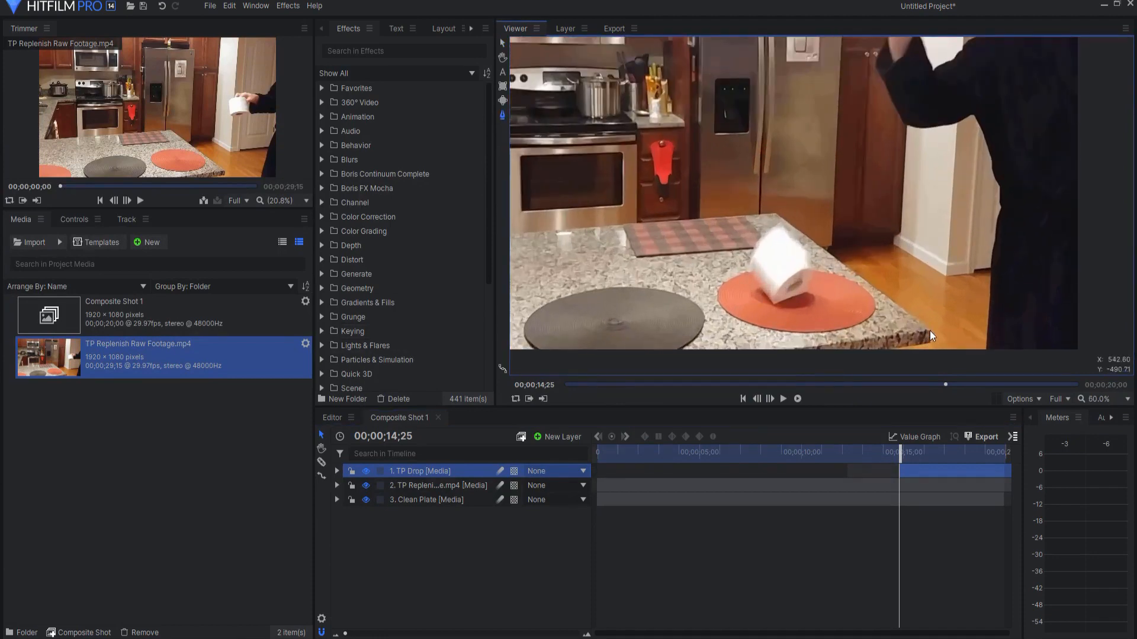
{"action": "left_click", "coordinate": [930, 330]}
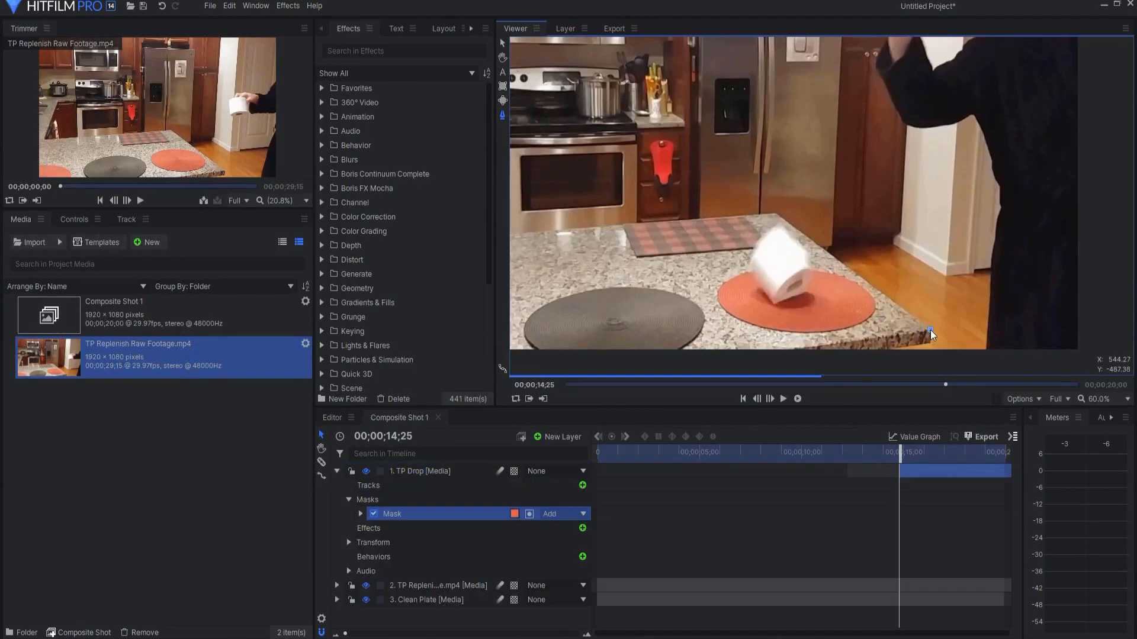
{"action": "left_click", "coordinate": [775, 212]}
{"action": "left_click", "coordinate": [759, 213]}
Step: Continue the TP Drop mask up the seam between the fridge doors and along the fridge's upper edge to the cabinets
{"action": "scroll", "coordinate": [777, 129], "scroll_direction": "up", "scroll_amount": 3}
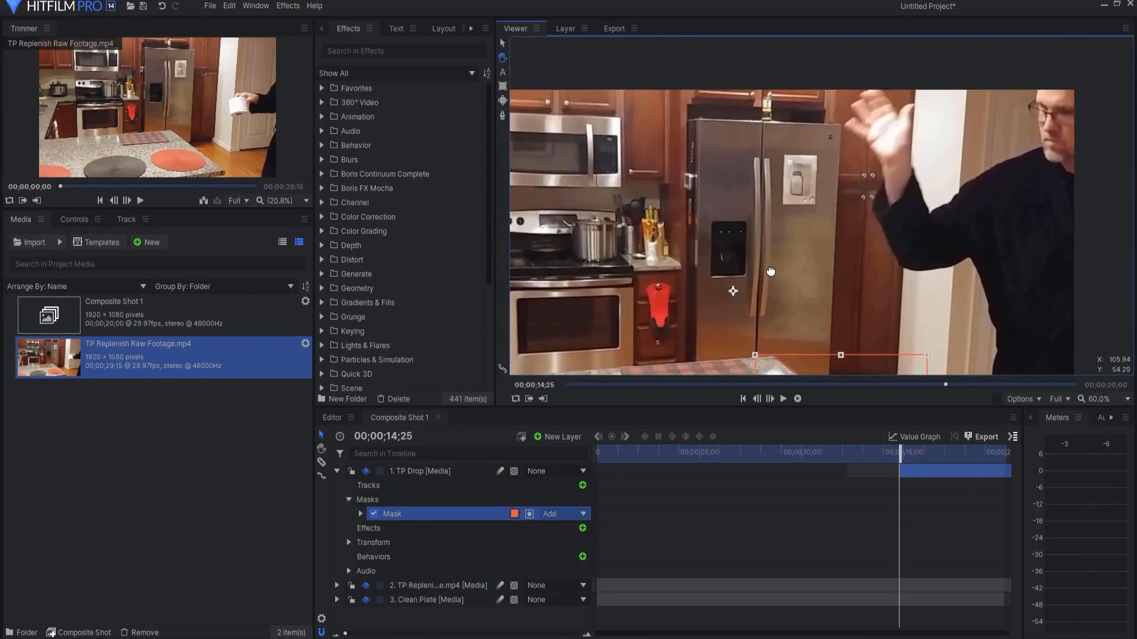
{"action": "left_click", "coordinate": [763, 118]}
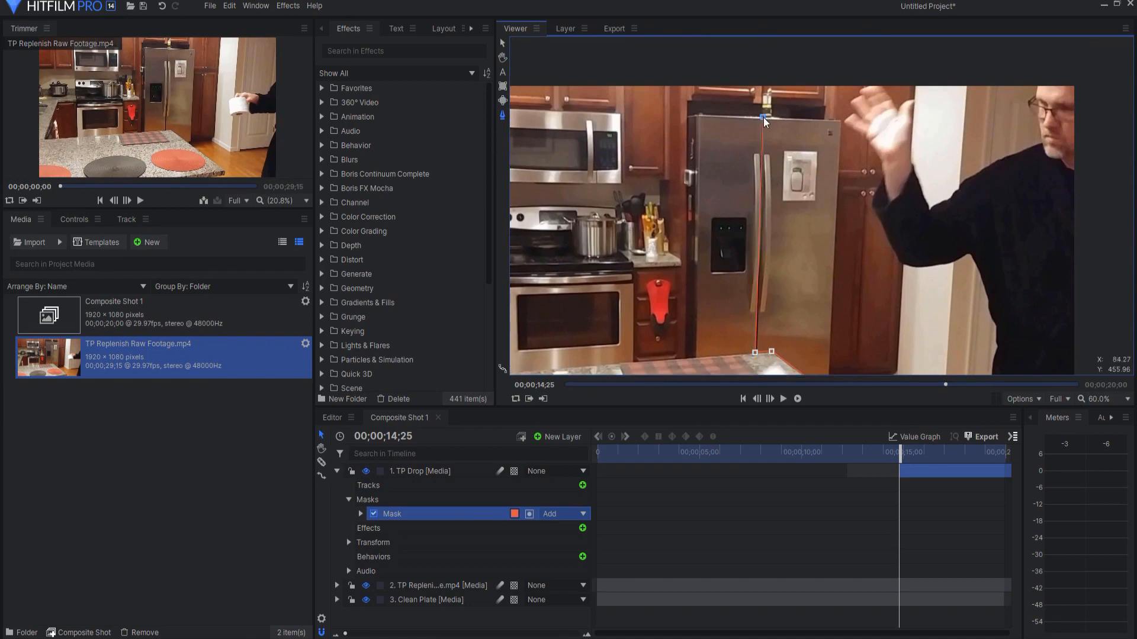
{"action": "left_click", "coordinate": [697, 114]}
{"action": "left_click", "coordinate": [686, 115]}
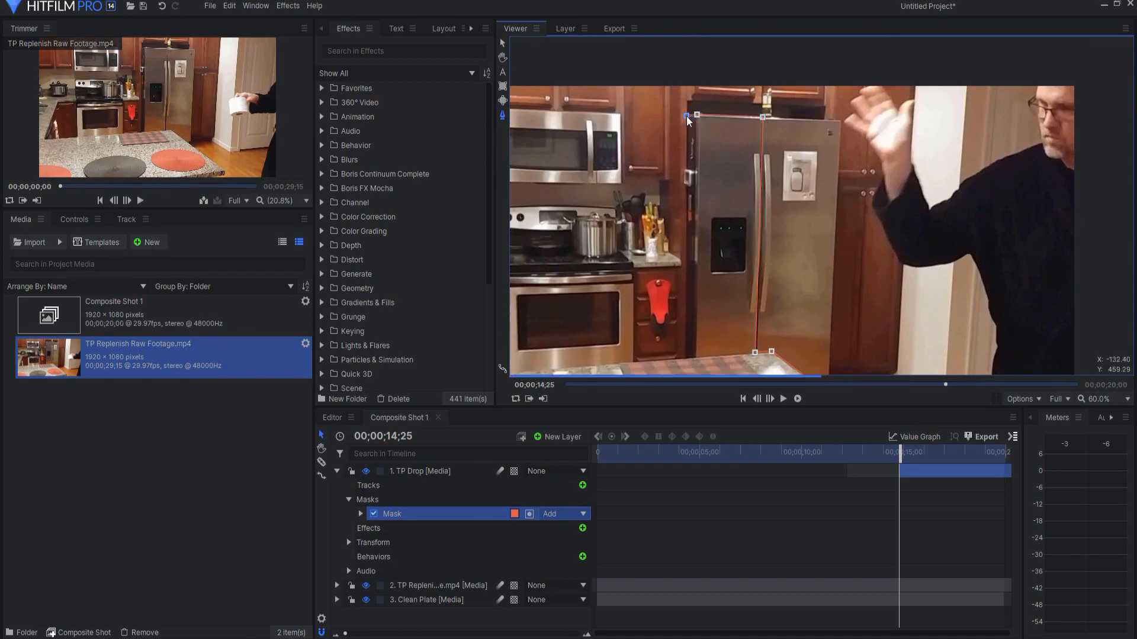
Step: Extend the TP Drop mask outside the frame around the stove side, close it at the counter's front corner, and adjust the point below the counter
{"action": "scroll", "coordinate": [688, 74], "scroll_direction": "down", "scroll_amount": 3}
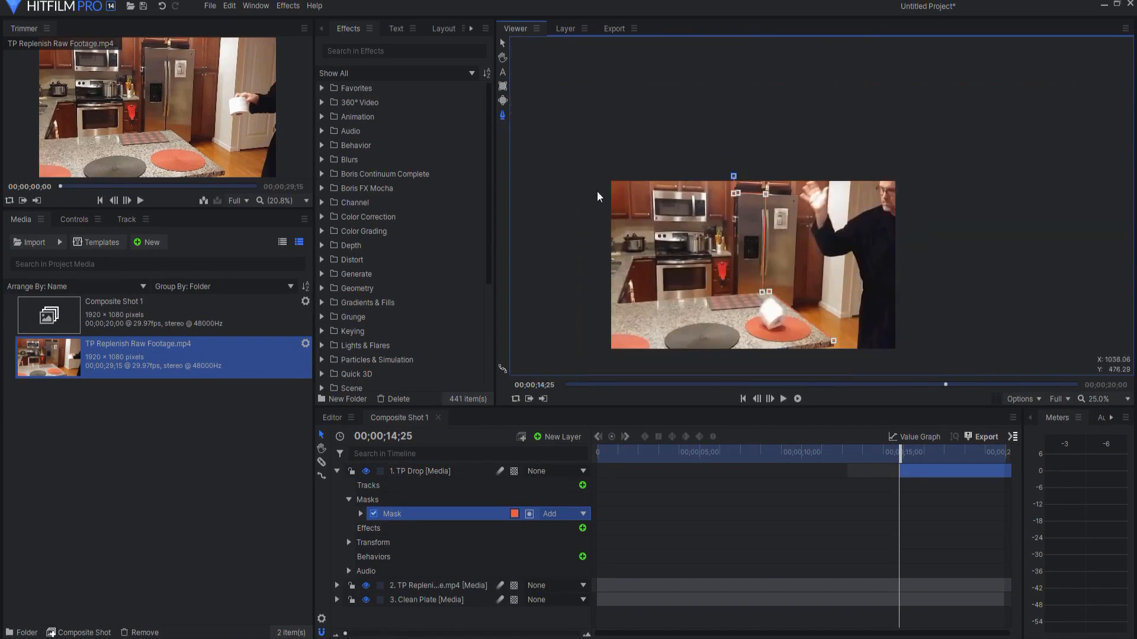
{"action": "left_click", "coordinate": [580, 164]}
{"action": "left_click", "coordinate": [593, 362]}
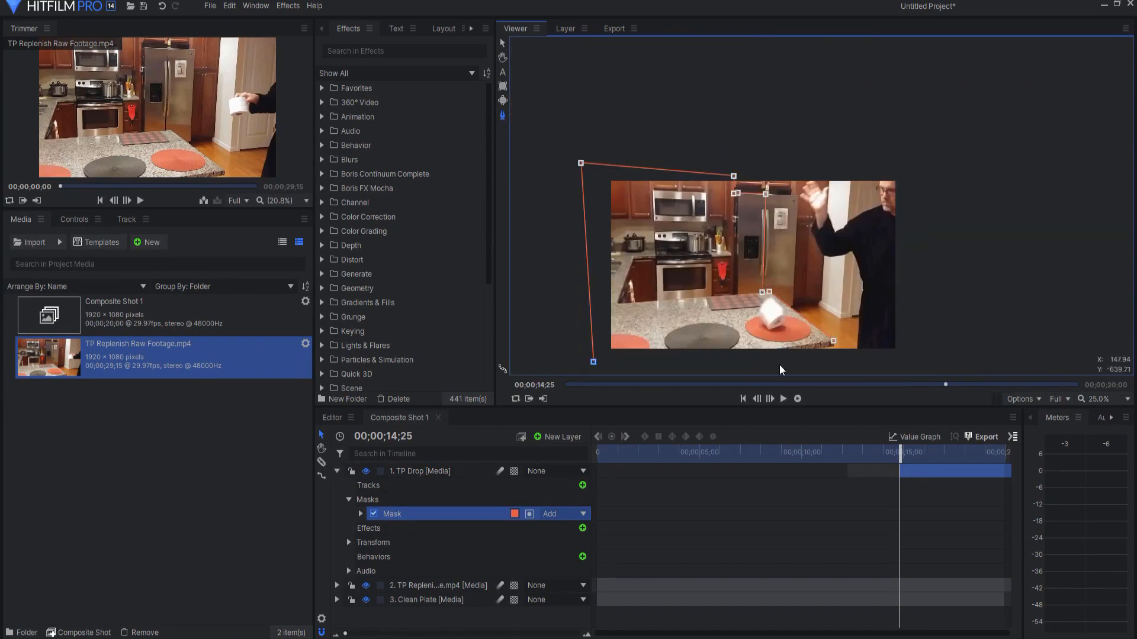
{"action": "scroll", "coordinate": [785, 204], "scroll_direction": "up", "scroll_amount": 3}
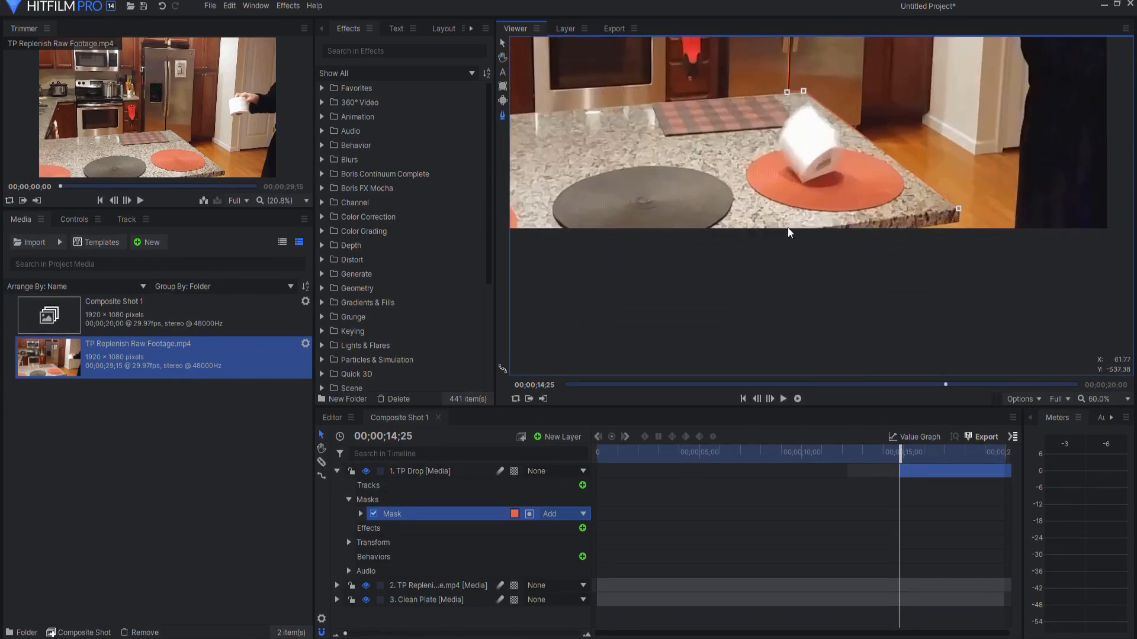
{"action": "left_click", "coordinate": [752, 241]}
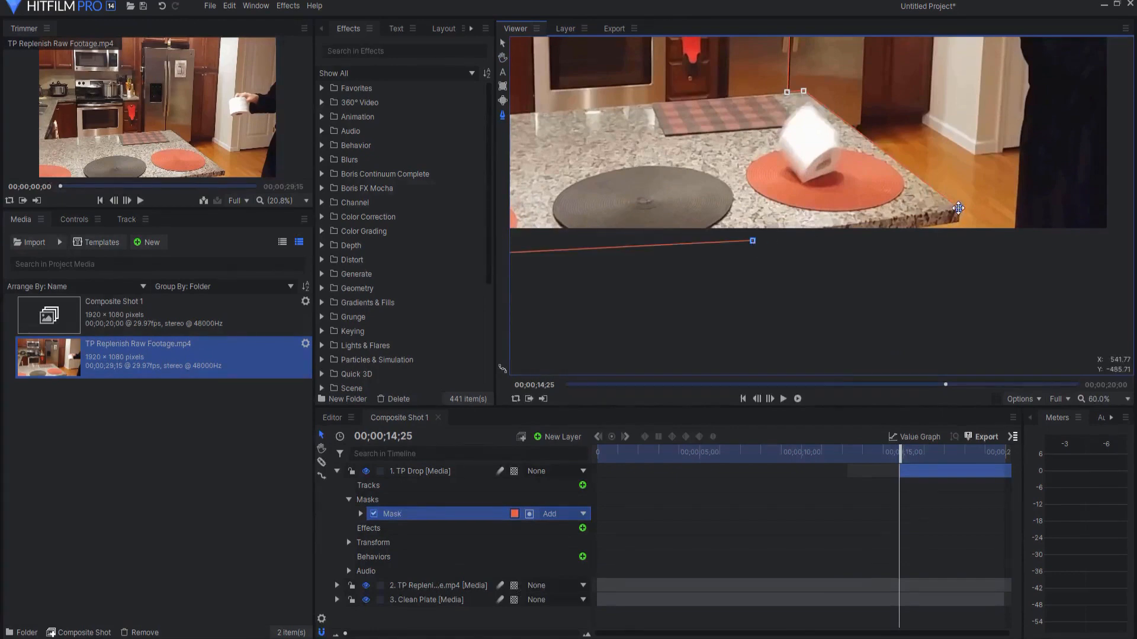
{"action": "left_click", "coordinate": [959, 208]}
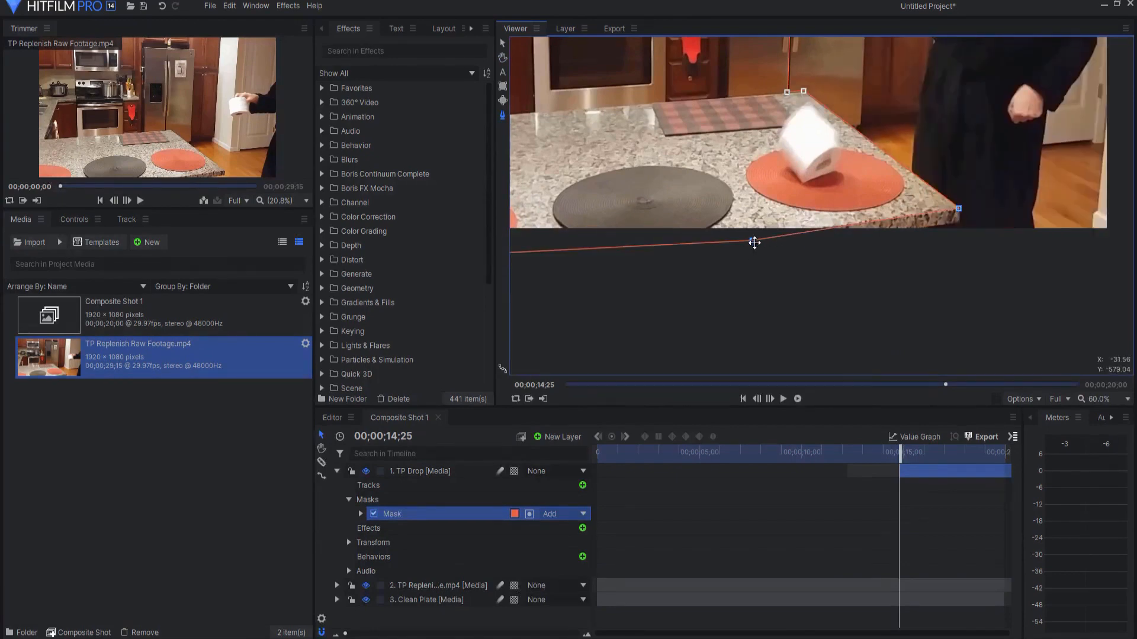
{"action": "left_click_drag", "start_coordinate": [754, 242], "coordinate": [750, 240]}
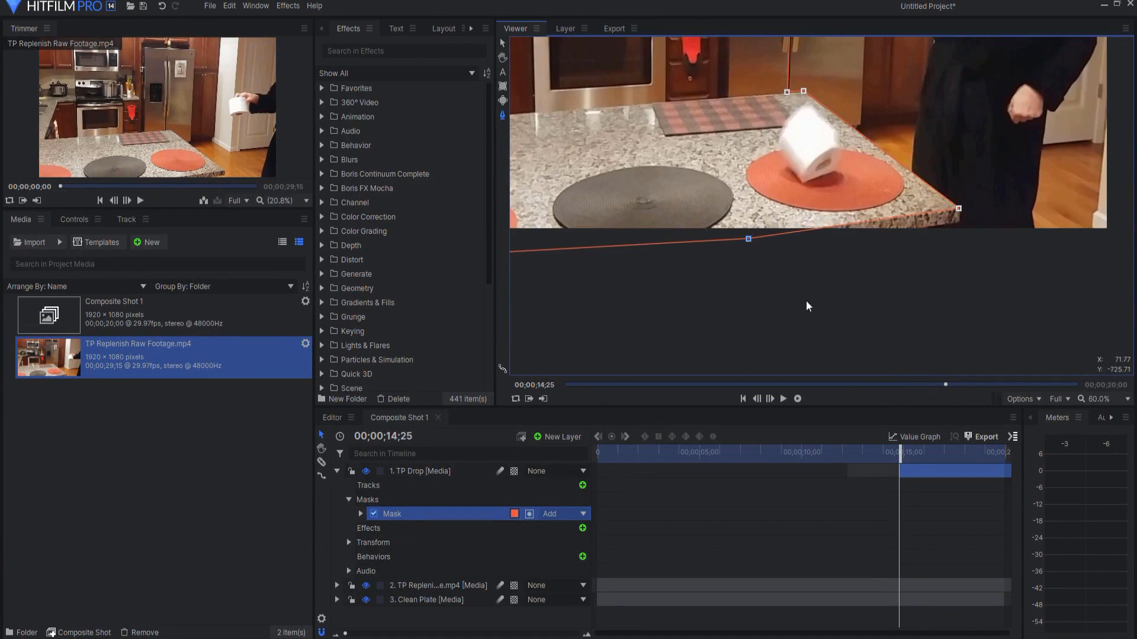
Step: Scale the view to fit, play back the masked toilet paper drop, and return to the start of the timeline
{"action": "left_click", "coordinate": [1102, 403]}
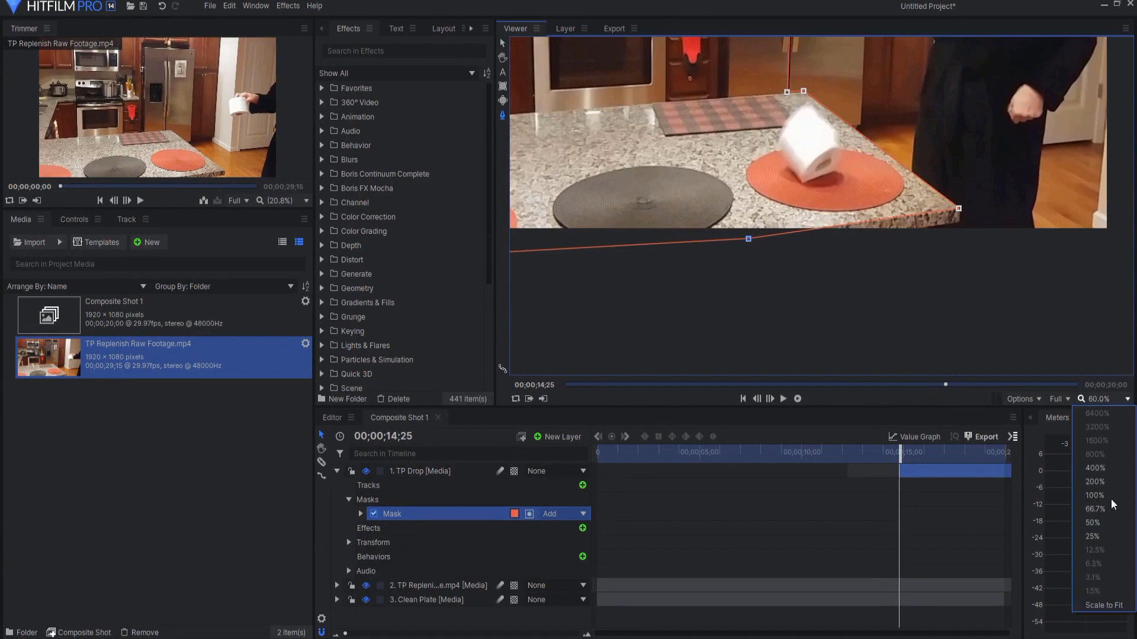
{"action": "left_click", "coordinate": [1109, 615]}
{"action": "left_click_drag", "start_coordinate": [899, 453], "coordinate": [847, 451]}
{"action": "left_click", "coordinate": [783, 400]}
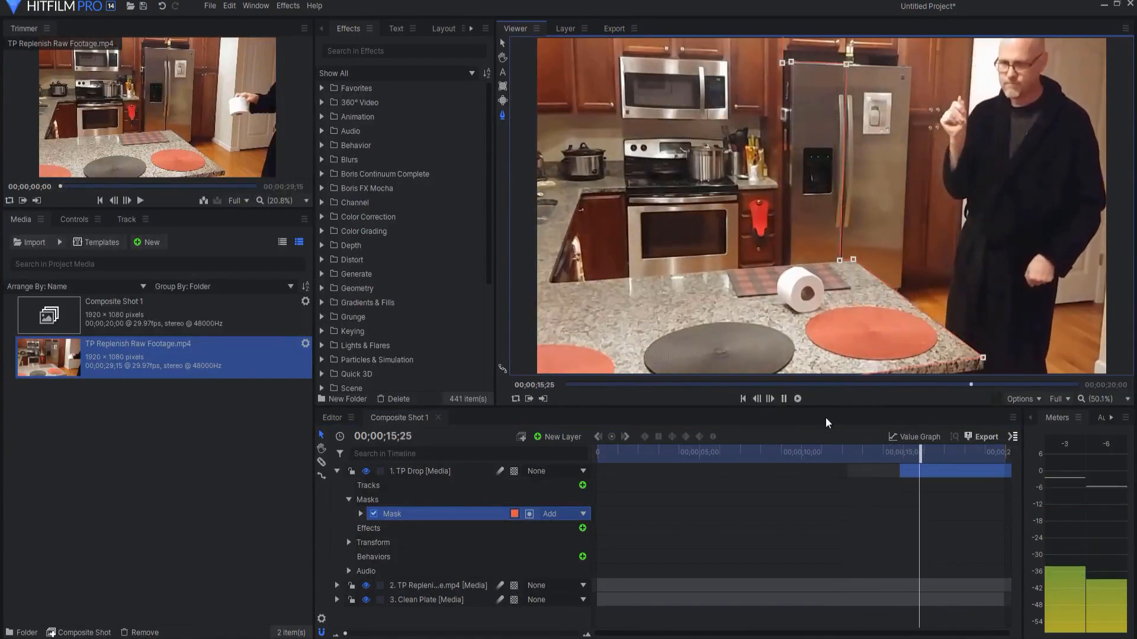
{"action": "left_click", "coordinate": [784, 399]}
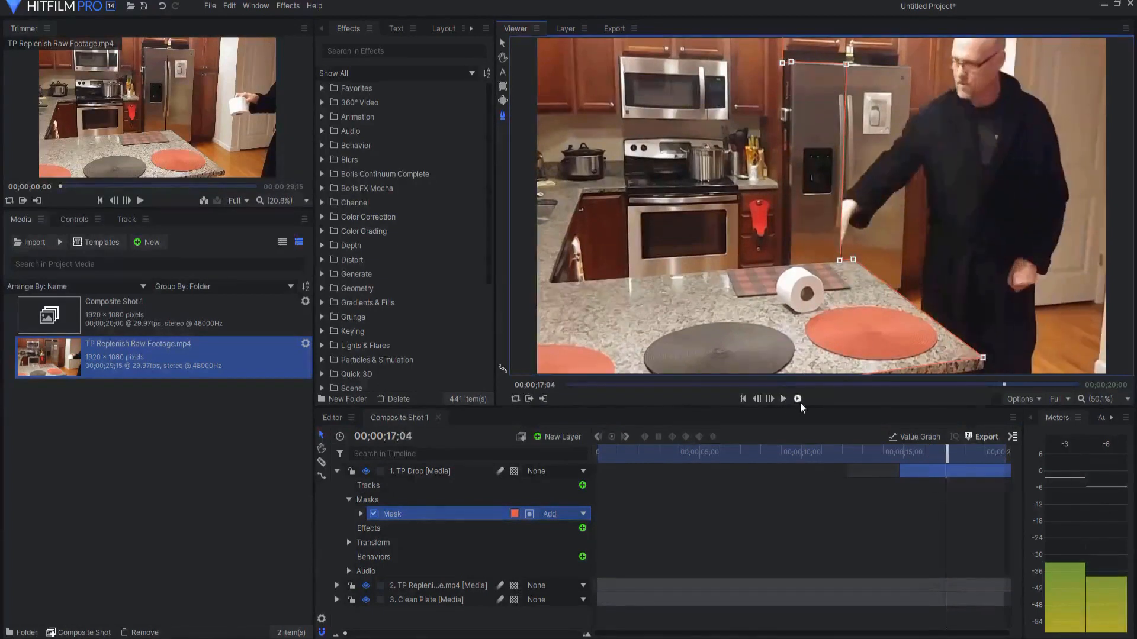
{"action": "left_click_drag", "start_coordinate": [940, 445], "coordinate": [854, 450]}
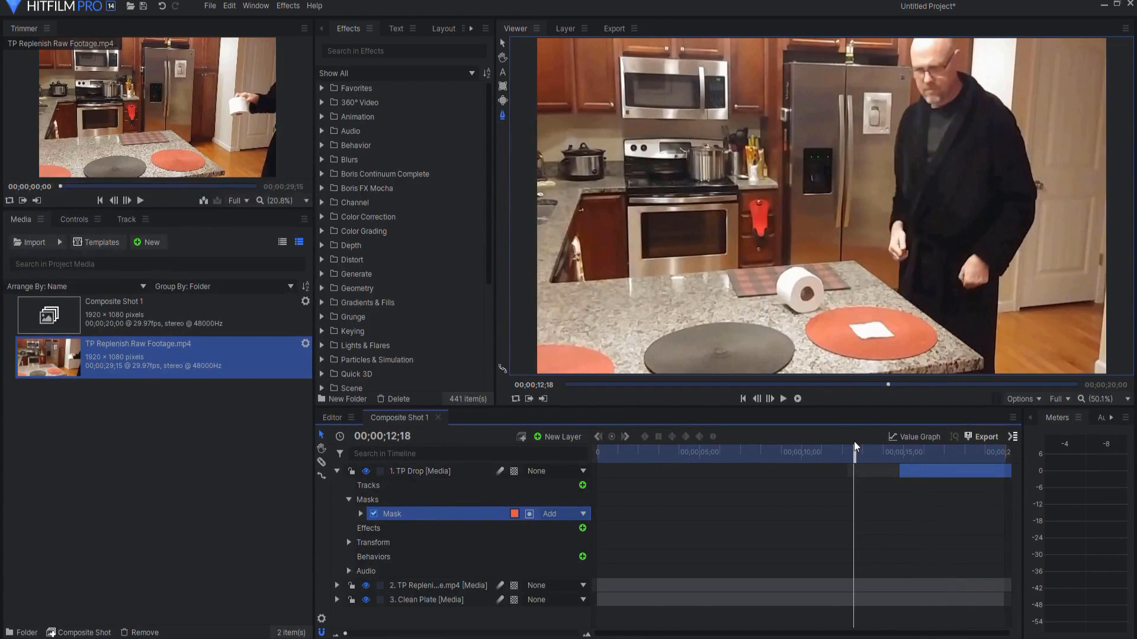
{"action": "left_click_drag", "start_coordinate": [851, 450], "coordinate": [596, 451]}
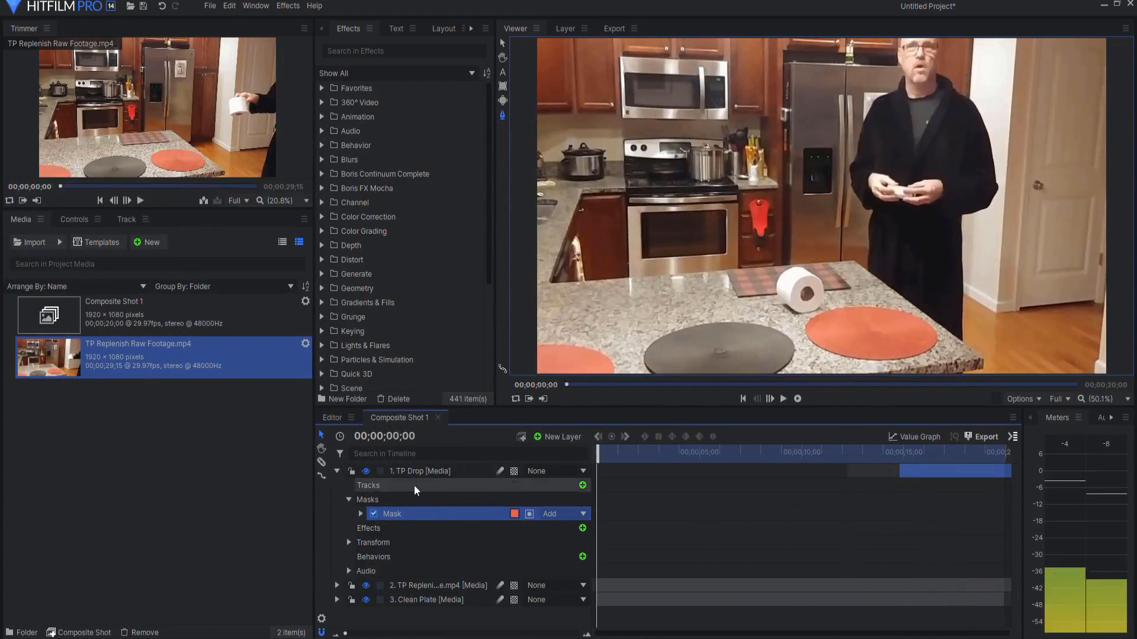
Step: Move the Clean Plate layer to the top of the stack and hide it
{"action": "left_click", "coordinate": [337, 471]}
{"action": "left_click_drag", "start_coordinate": [413, 502], "coordinate": [410, 467]}
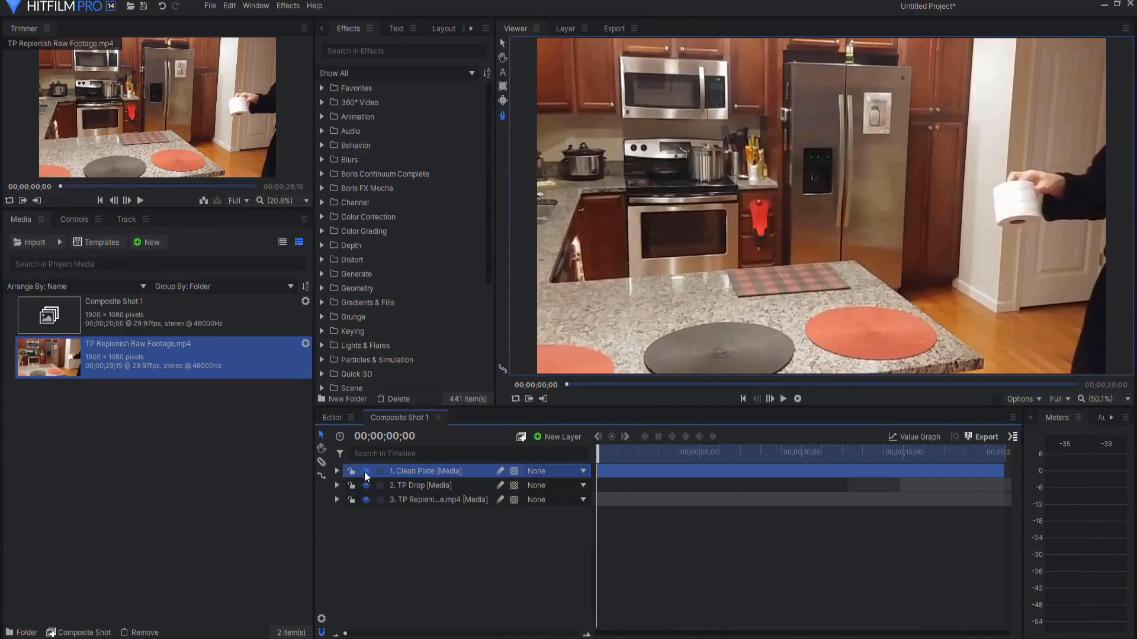
{"action": "left_click", "coordinate": [366, 472]}
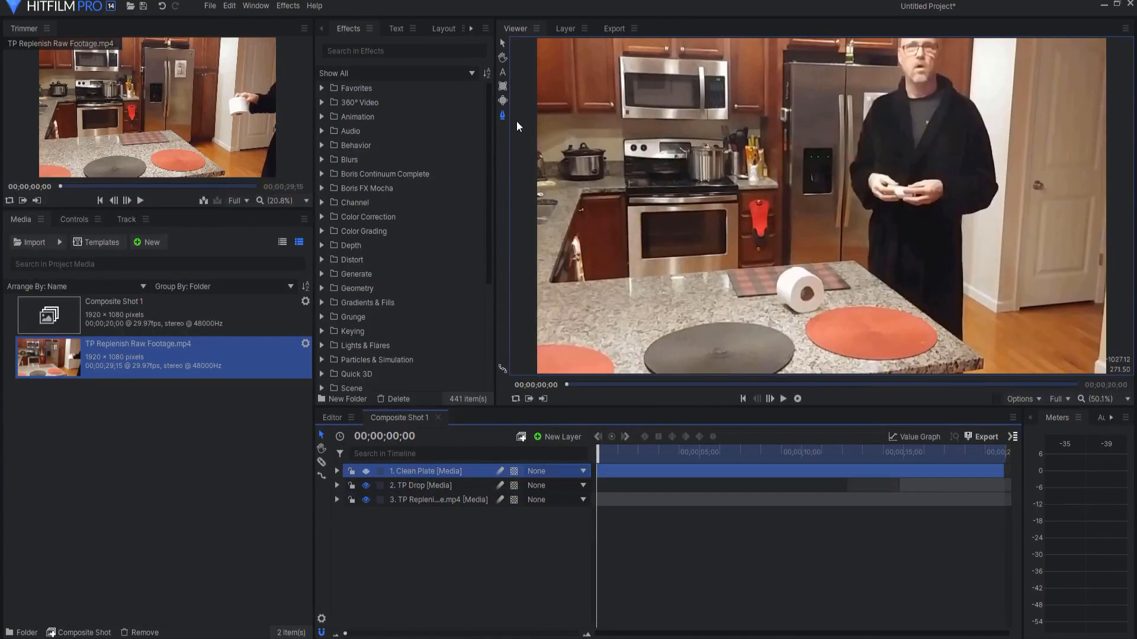
Step: Draw an elliptical mask on the Clean Plate layer around the toilet paper roll on the plaid mat, and make the layer visible
{"action": "left_click", "coordinate": [502, 103]}
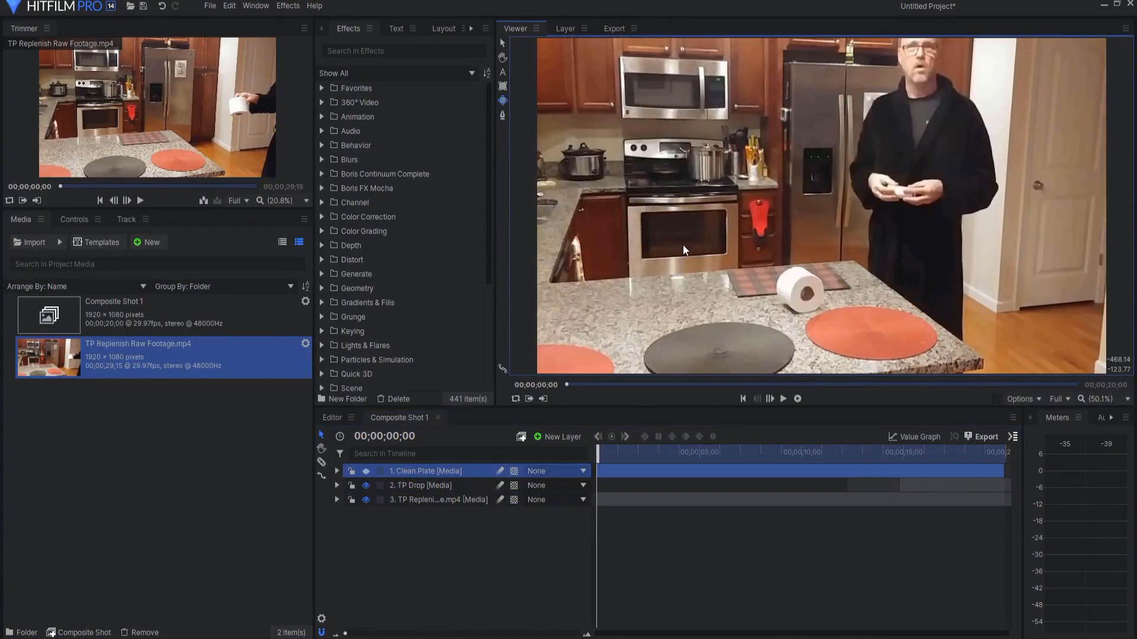
{"action": "left_click_drag", "start_coordinate": [761, 258], "coordinate": [778, 267]}
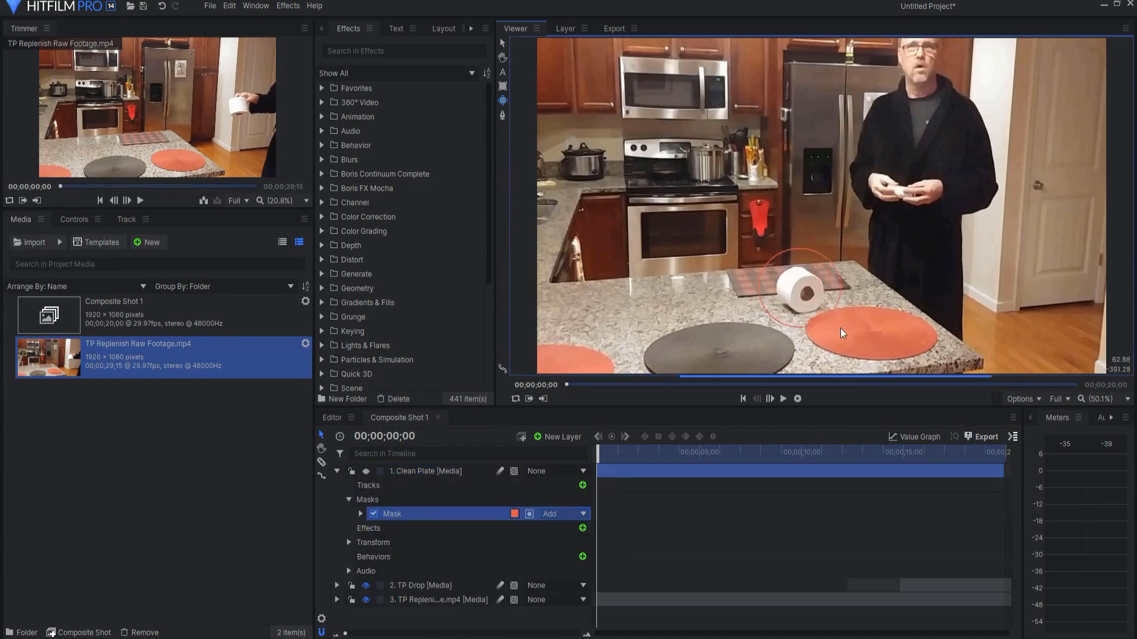
{"action": "left_click", "coordinate": [366, 471]}
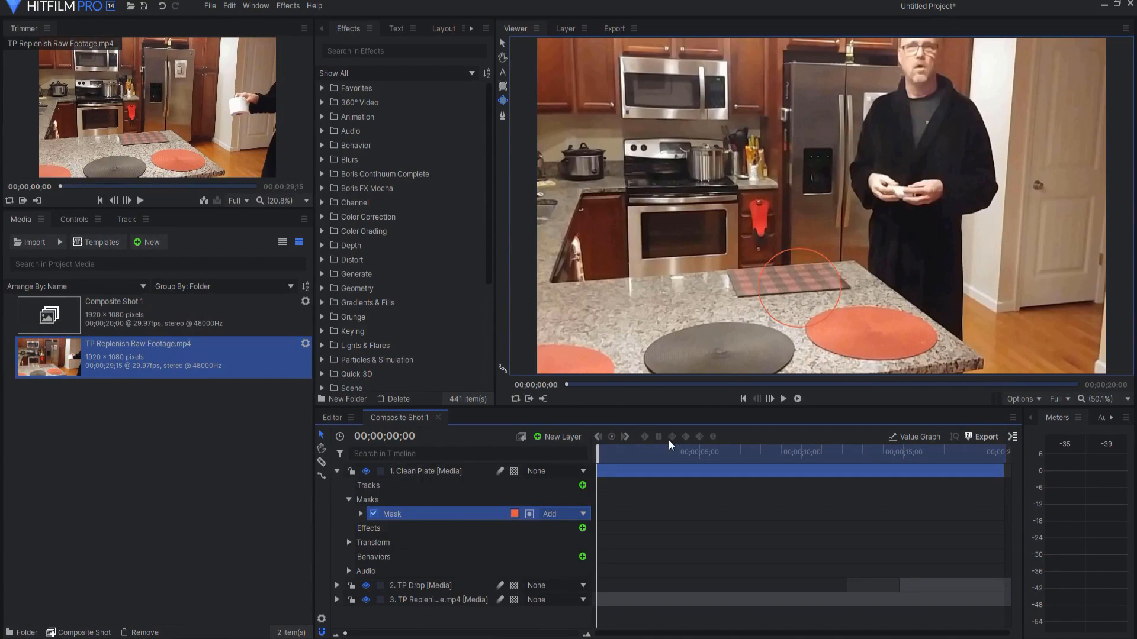
{"action": "left_click", "coordinate": [336, 471]}
{"action": "left_click", "coordinate": [419, 566]}
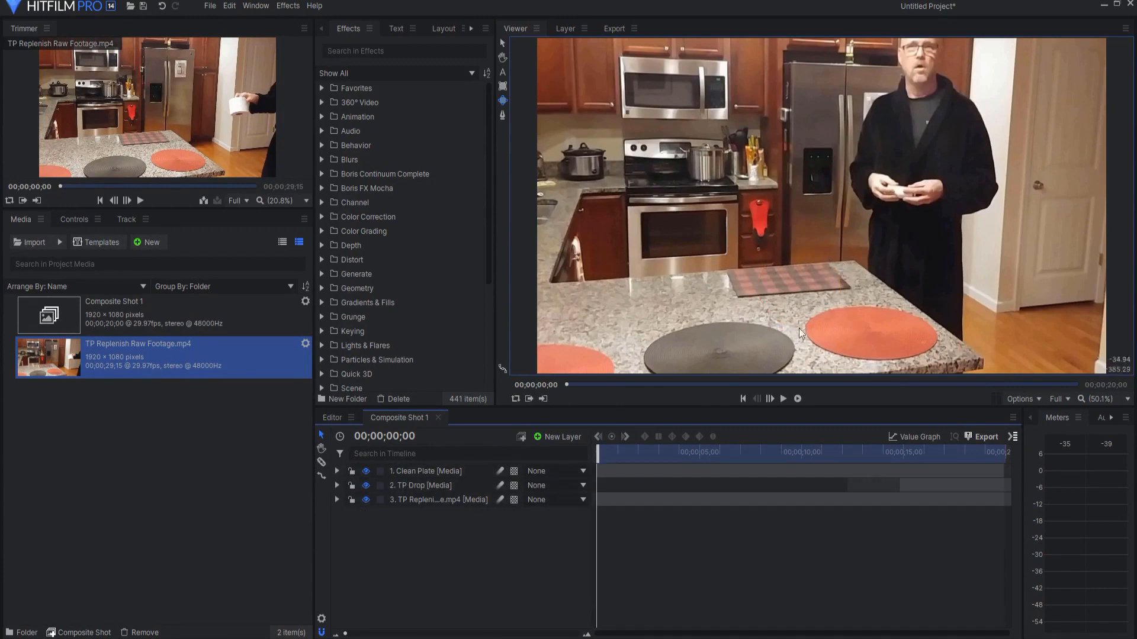
Step: Set the Clean Plate mask's feather length to 20 px
{"action": "left_click", "coordinate": [337, 471]}
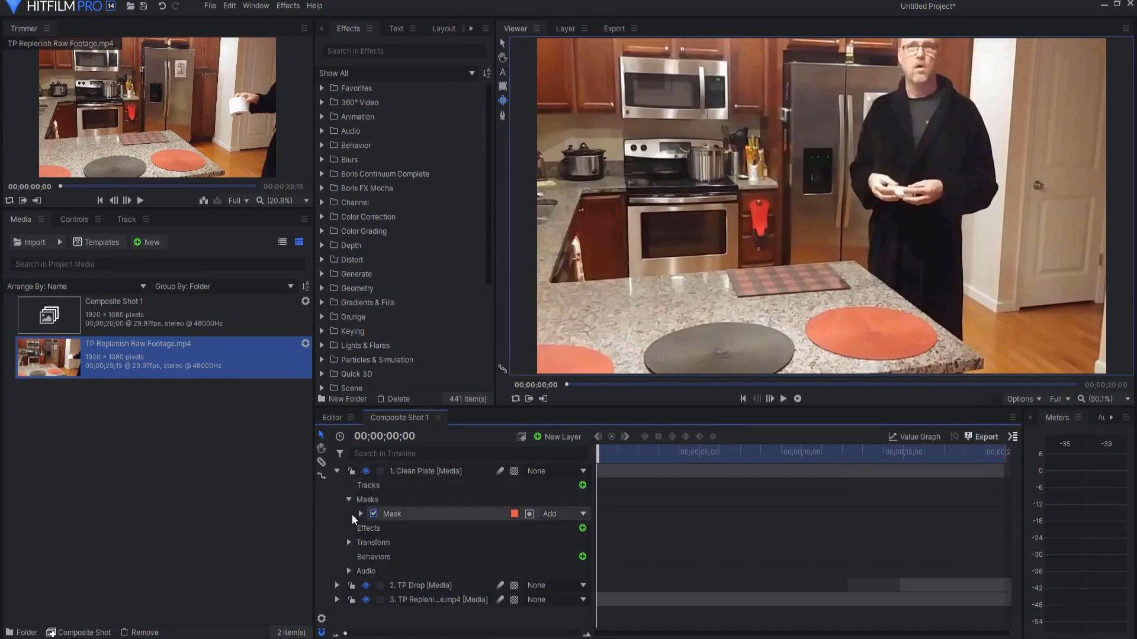
{"action": "left_click", "coordinate": [360, 514]}
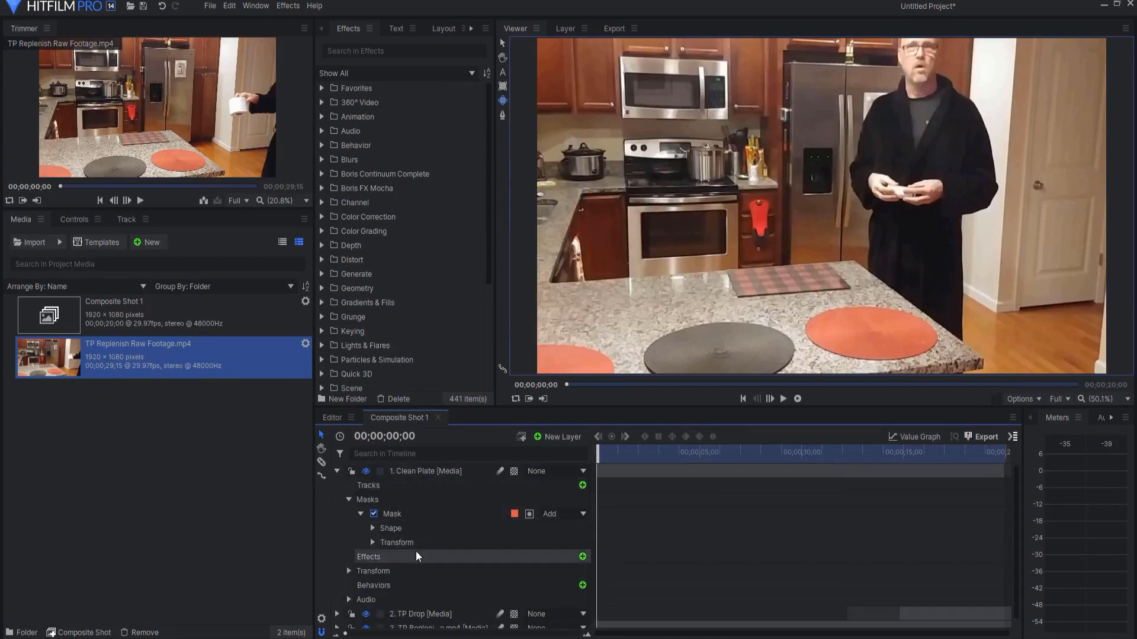
{"action": "left_click", "coordinate": [372, 529]}
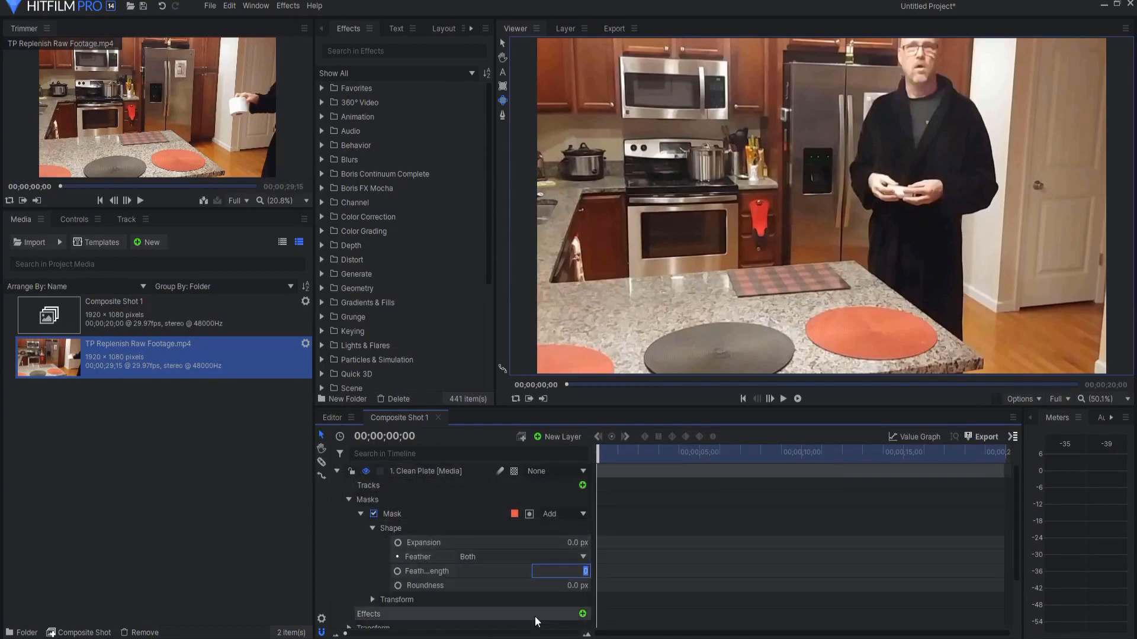
{"action": "key", "text": "Return"}
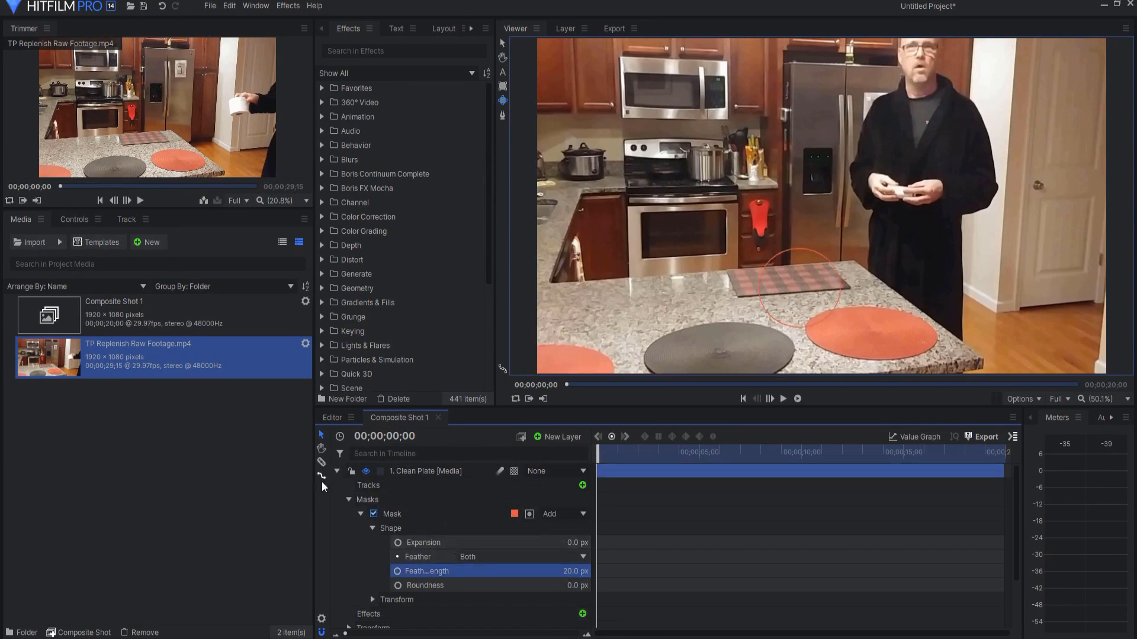
{"action": "left_click", "coordinate": [337, 472]}
Step: At 00;00;10;19, shift the Clean Plate's elliptical mask slightly away from the hands folding the paper
{"action": "left_click_drag", "start_coordinate": [595, 453], "coordinate": [818, 424]}
{"action": "scroll", "coordinate": [838, 295], "scroll_direction": "up", "scroll_amount": 4}
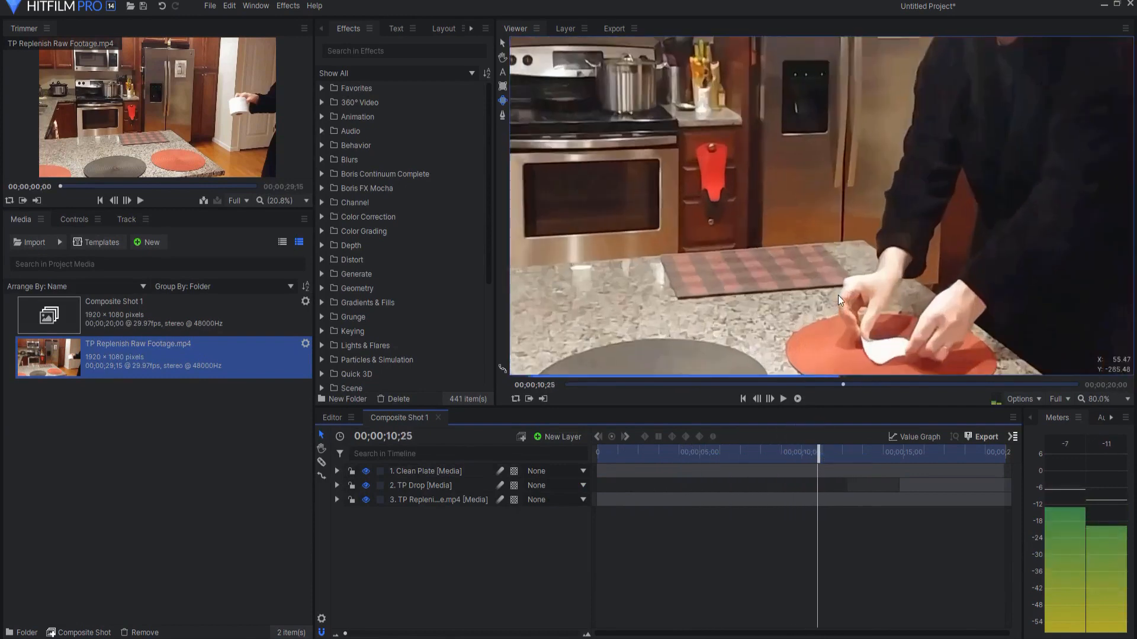
{"action": "left_click_drag", "start_coordinate": [818, 453], "coordinate": [818, 454]}
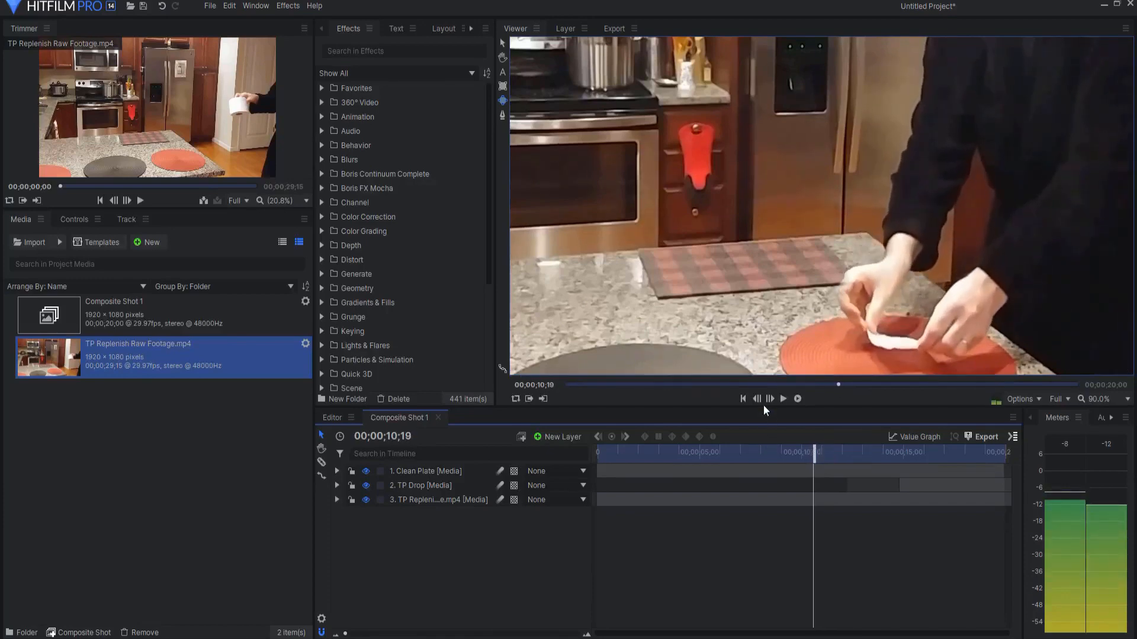
{"action": "left_click", "coordinate": [336, 472]}
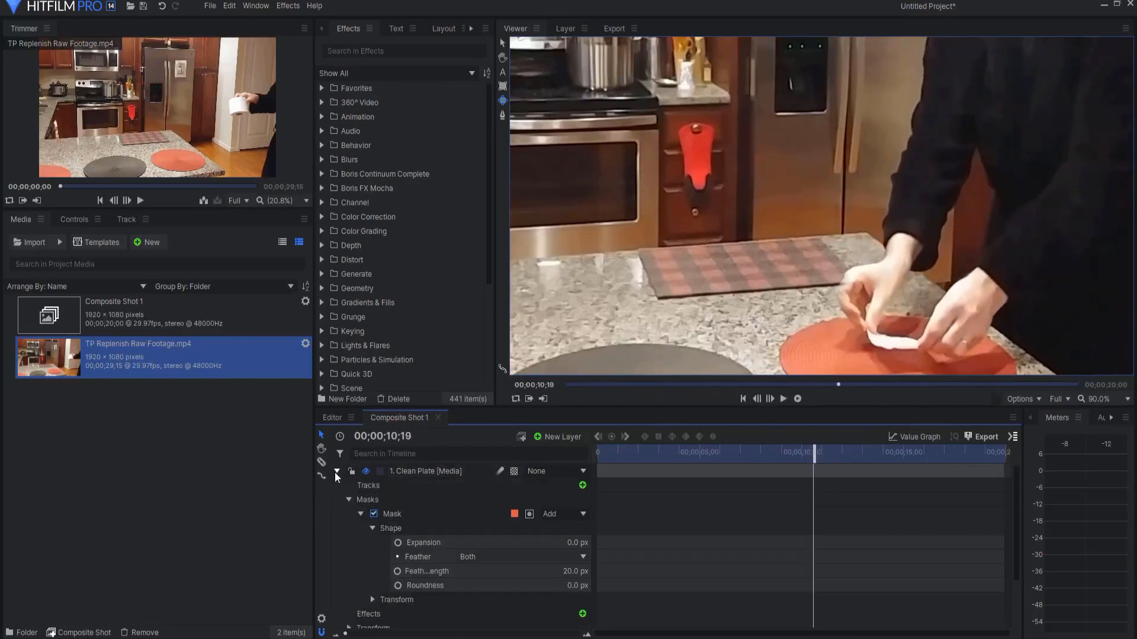
{"action": "left_click", "coordinate": [393, 513]}
{"action": "left_click", "coordinate": [754, 306]}
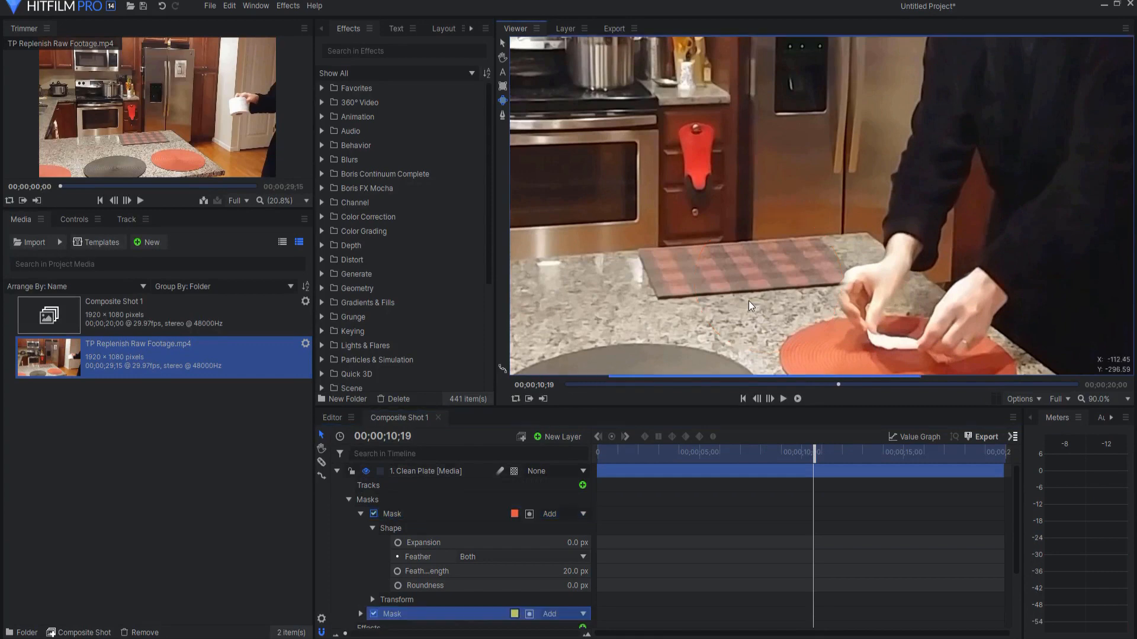
{"action": "left_click", "coordinate": [407, 513]}
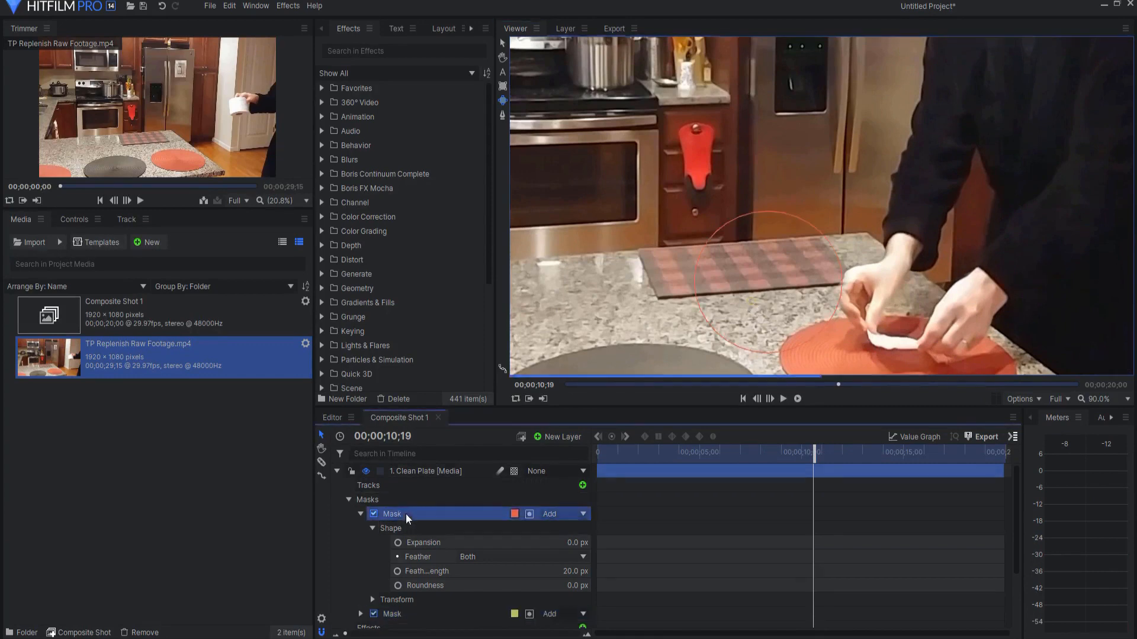
{"action": "left_click", "coordinate": [502, 43]}
{"action": "left_click_drag", "start_coordinate": [782, 288], "coordinate": [774, 281]}
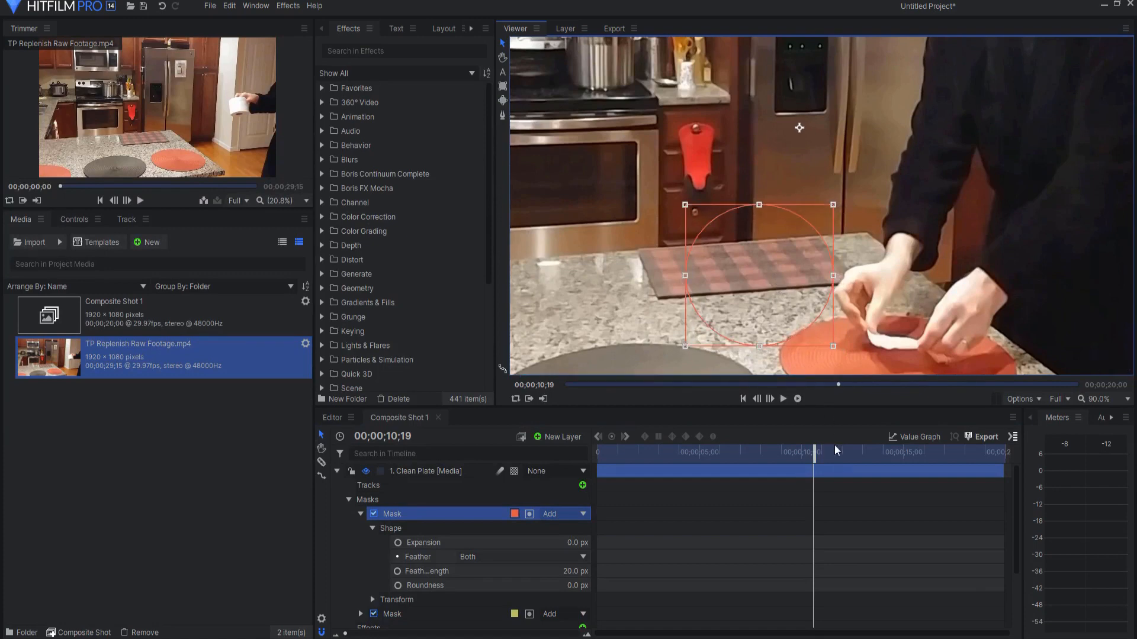
Step: Preview the composite from the start and again from 00;00;12;05 with the whole frame in view, checking the paper drop
{"action": "mouse_move", "coordinate": [818, 459]}
{"action": "left_mouse_down"}
{"action": "mouse_move", "coordinate": [838, 456]}
{"action": "mouse_move", "coordinate": [815, 455]}
{"action": "mouse_move", "coordinate": [827, 456]}
{"action": "left_mouse_up"}
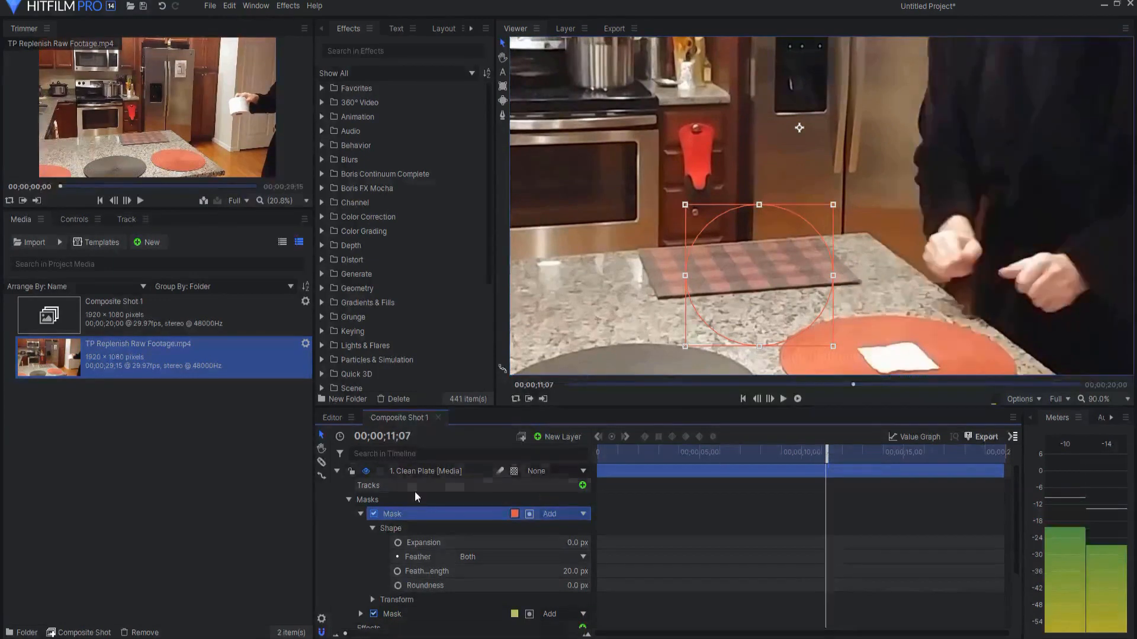
{"action": "left_click", "coordinate": [339, 472]}
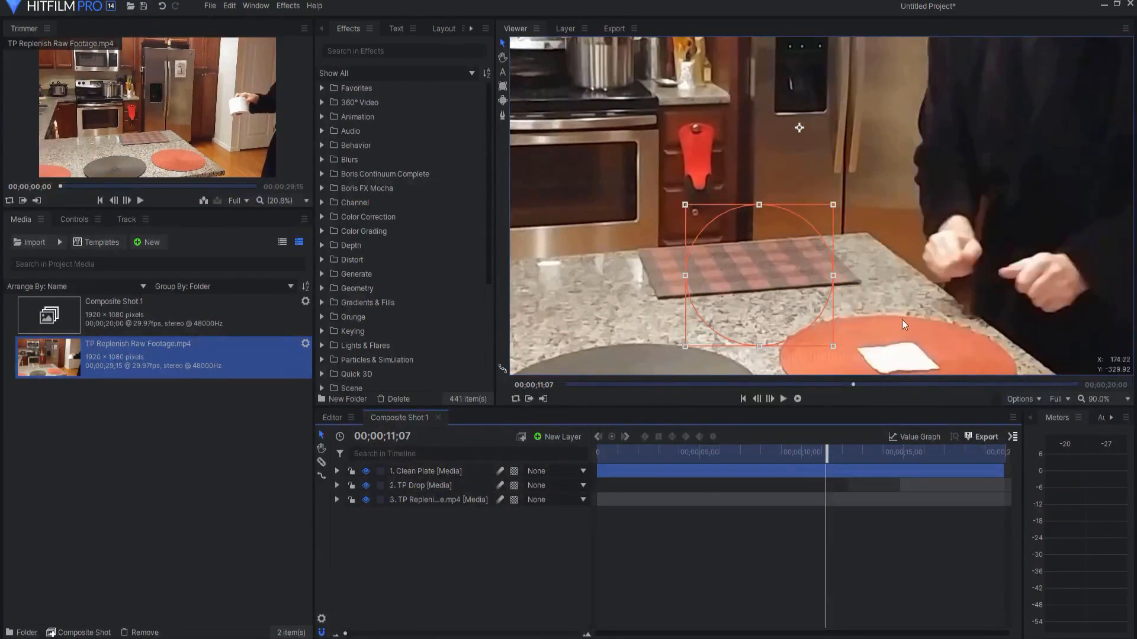
{"action": "left_click", "coordinate": [1095, 400]}
{"action": "left_click", "coordinate": [1103, 609]}
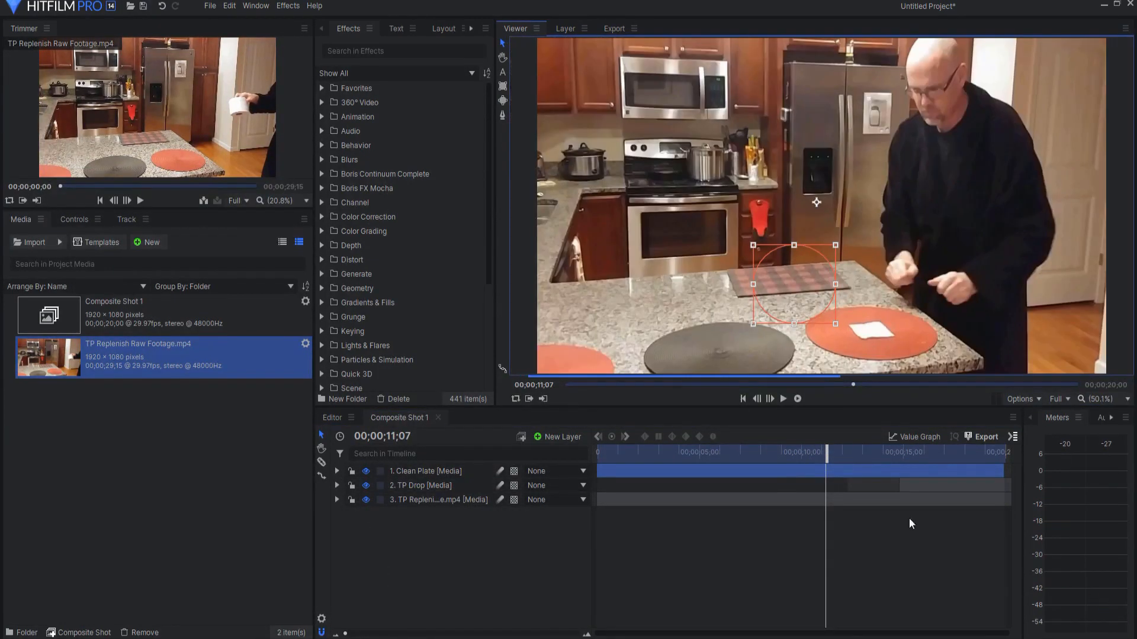
{"action": "left_click_drag", "start_coordinate": [828, 457], "coordinate": [595, 456]}
{"action": "left_click", "coordinate": [518, 537]}
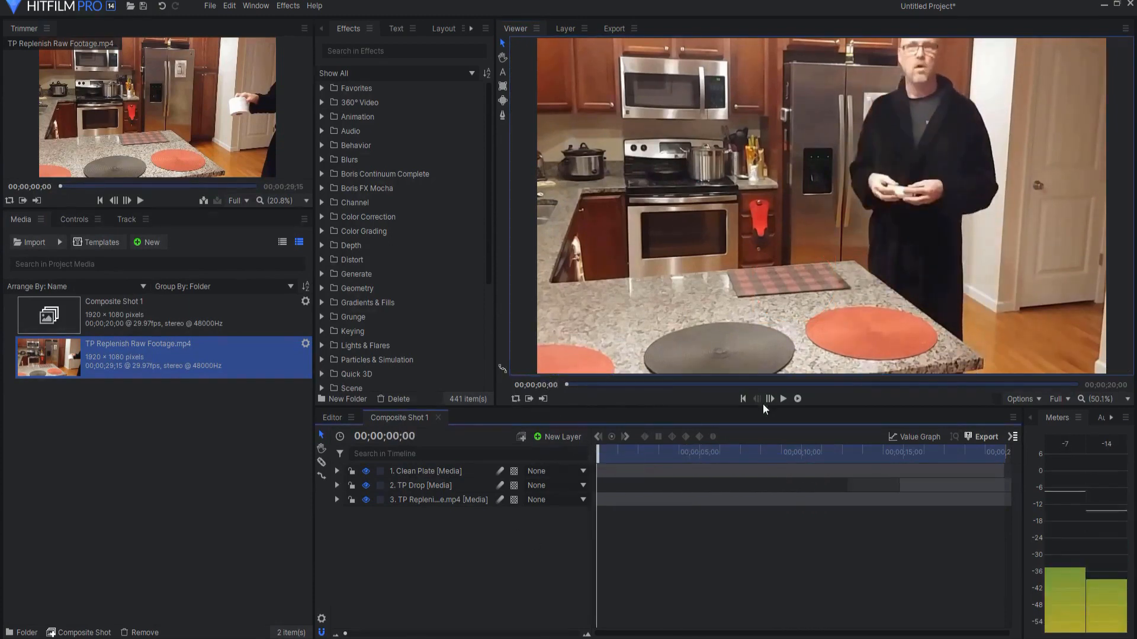
{"action": "left_click", "coordinate": [784, 398]}
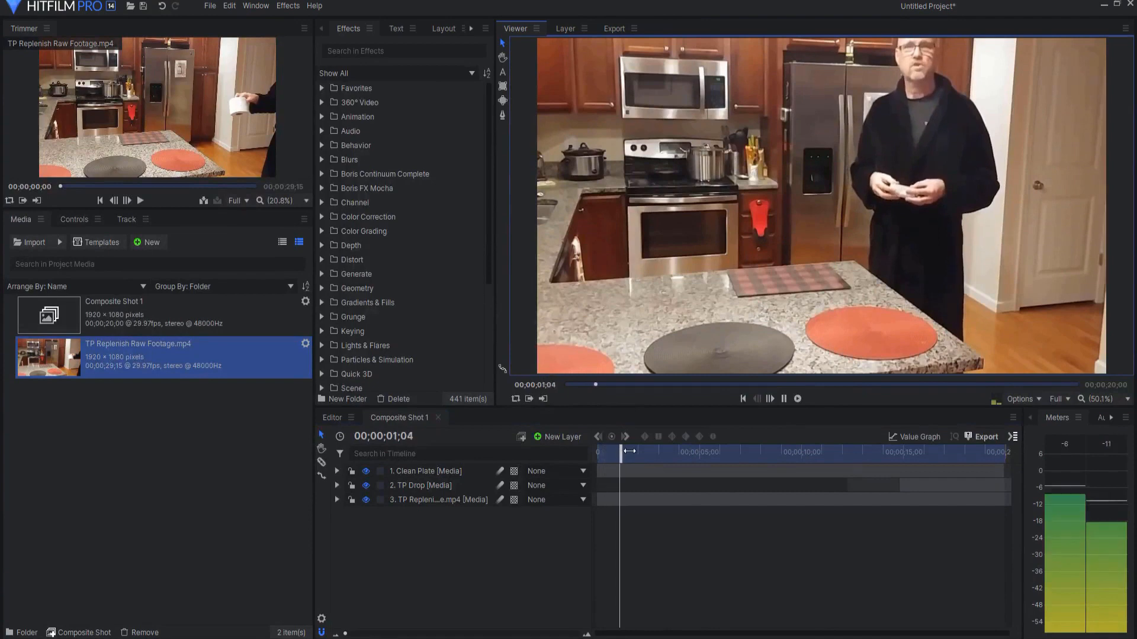
{"action": "left_click_drag", "start_coordinate": [672, 457], "coordinate": [844, 456]}
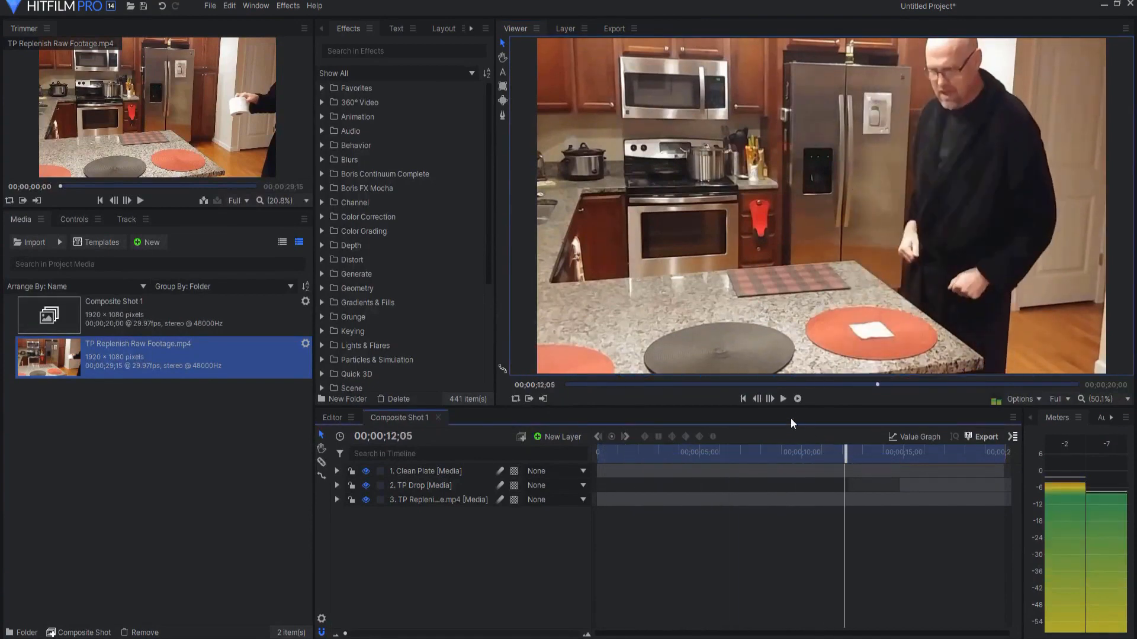
{"action": "left_click", "coordinate": [785, 398]}
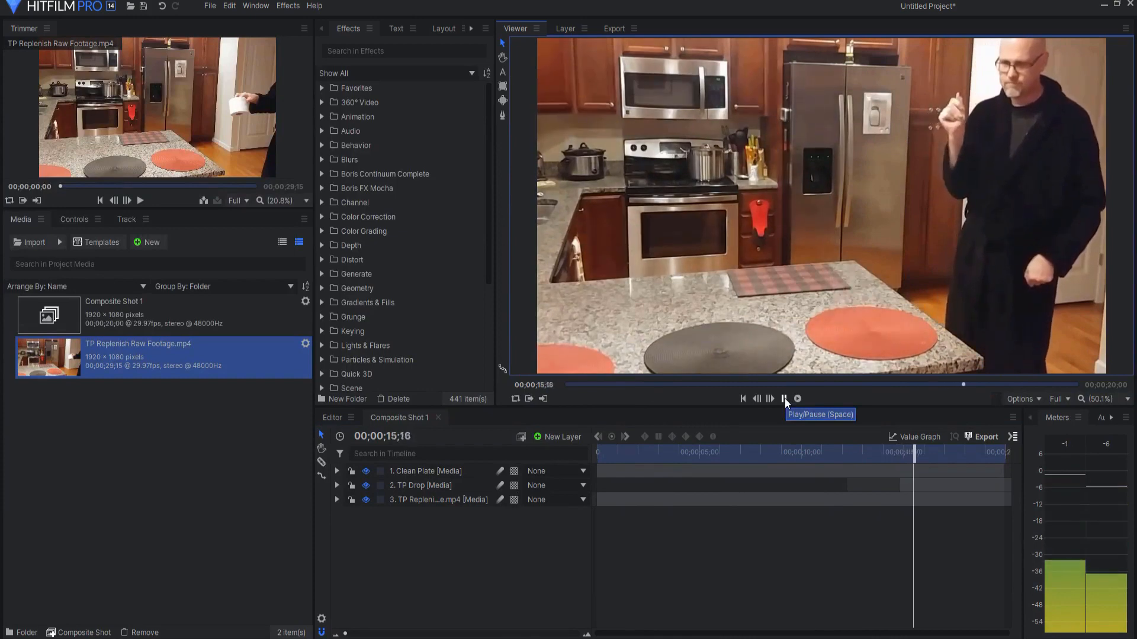
{"action": "key", "text": "space"}
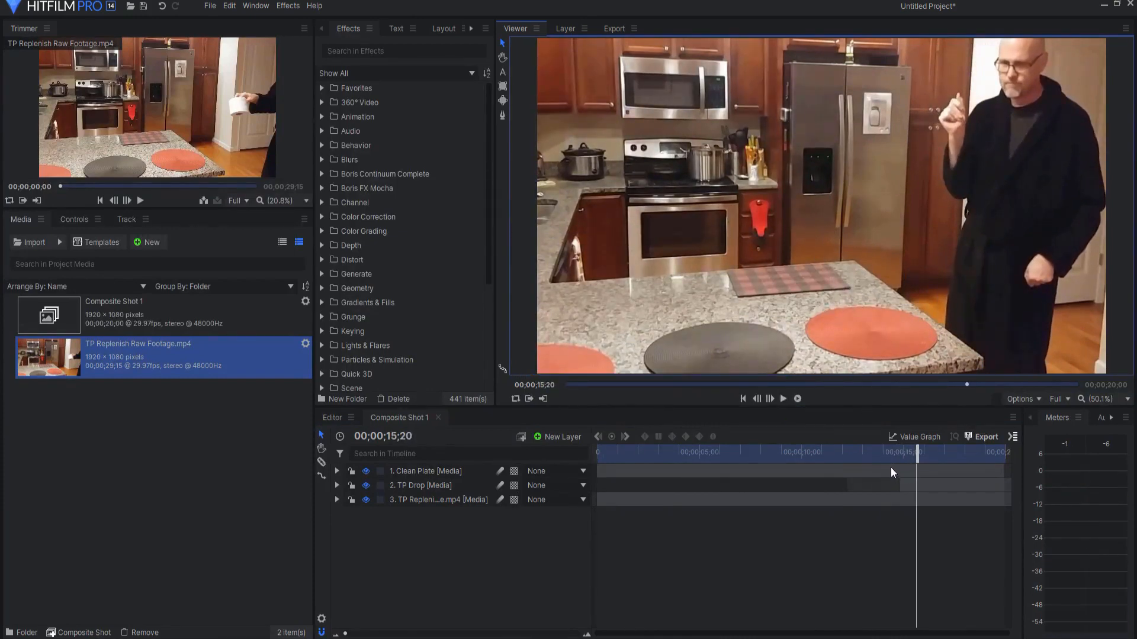
Step: Move the Clean Plate layer below TP Drop and preview the falling toilet paper roll
{"action": "left_click_drag", "start_coordinate": [425, 470], "coordinate": [425, 490]}
{"action": "left_click_drag", "start_coordinate": [917, 454], "coordinate": [829, 419]}
{"action": "left_click", "coordinate": [782, 400]}
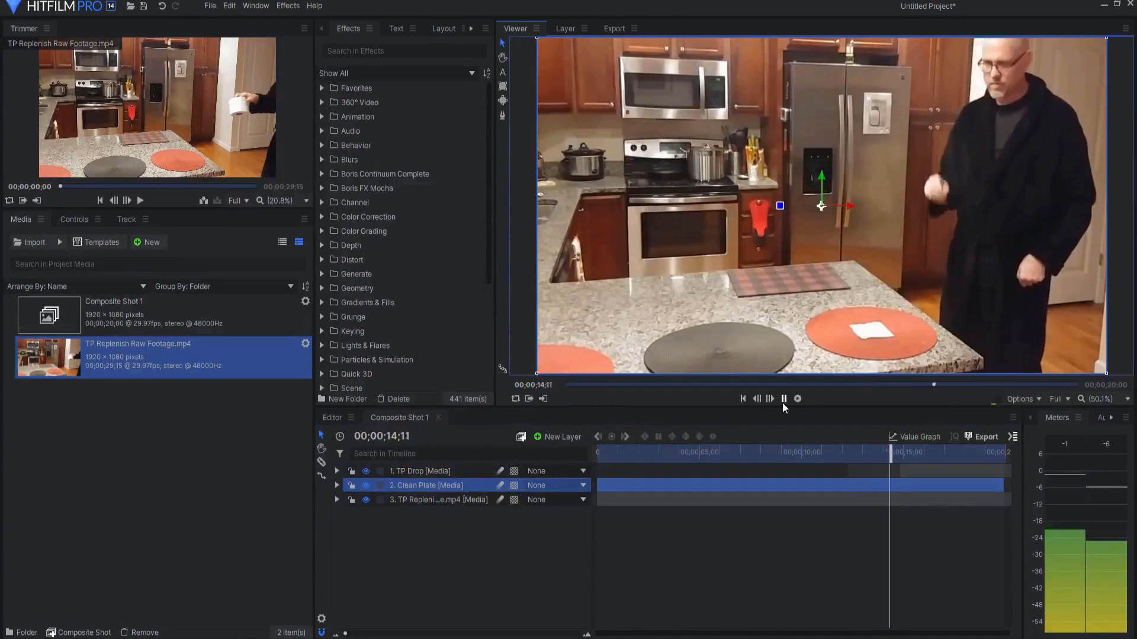
{"action": "left_click", "coordinate": [783, 399]}
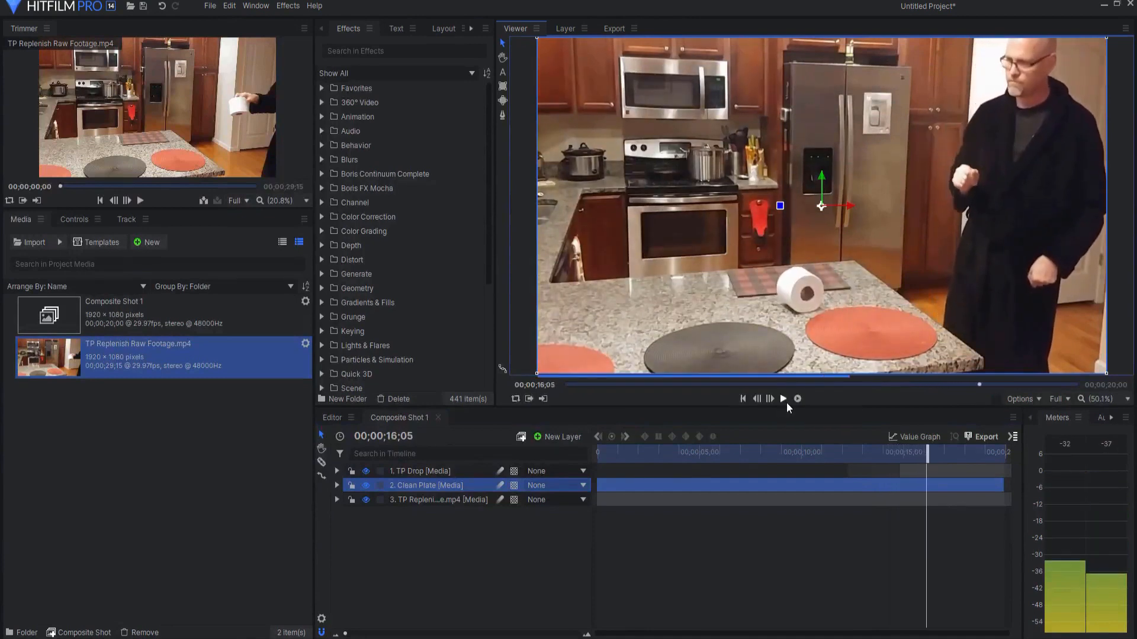
Step: Slice the TP Drop layer at 00;00;16;28 and delete the portion after the cut
{"action": "left_click_drag", "start_coordinate": [926, 452], "coordinate": [944, 453]}
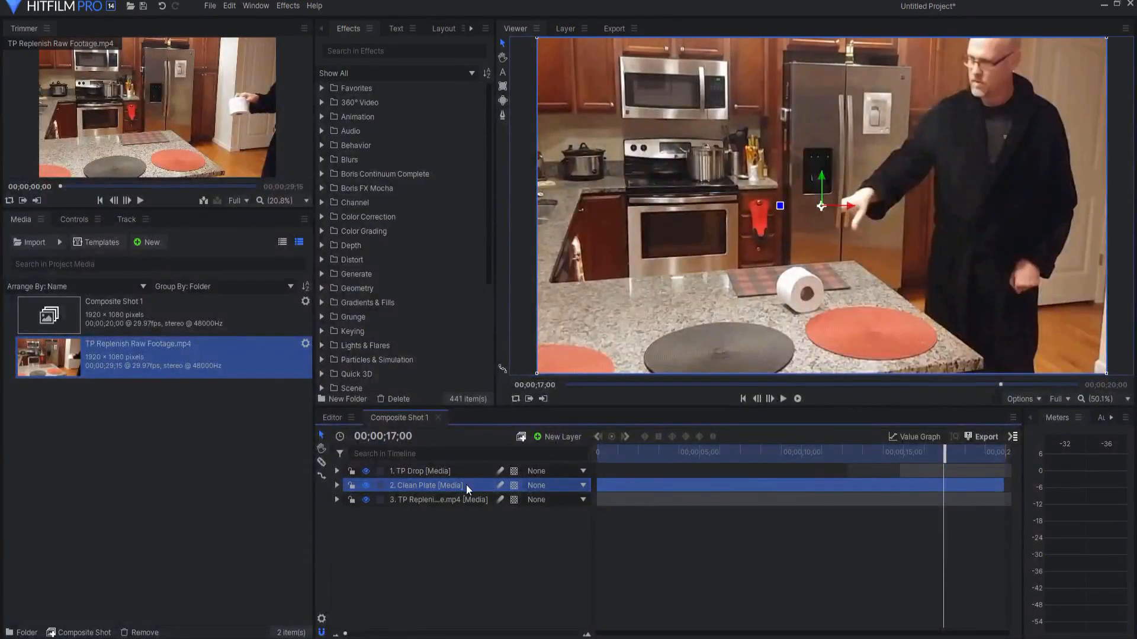
{"action": "left_click", "coordinate": [442, 474]}
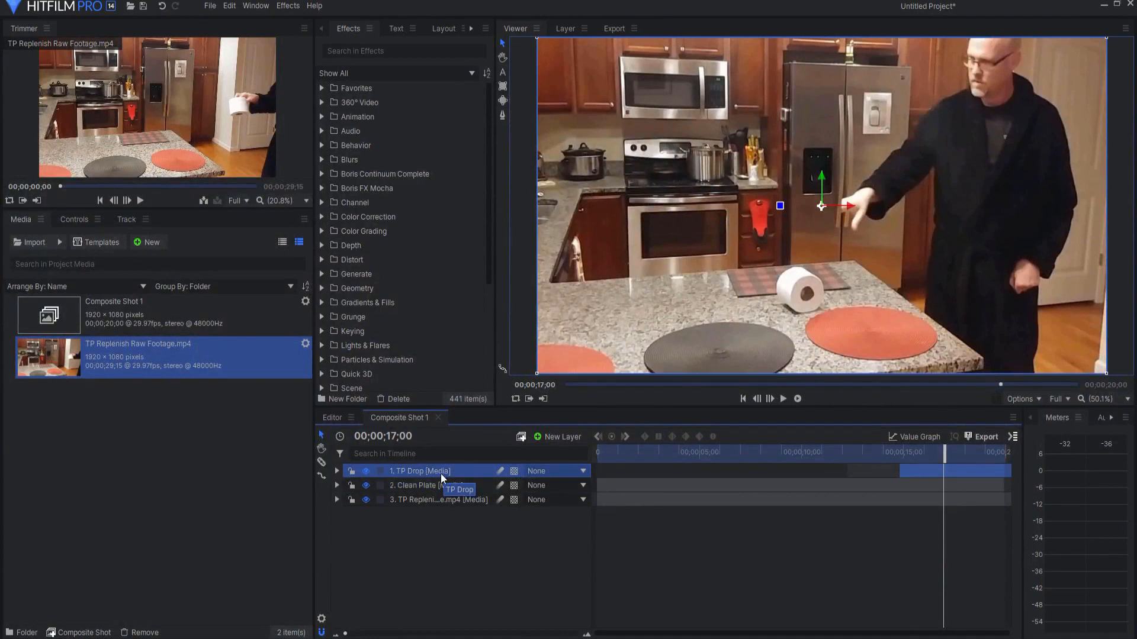
{"action": "left_click_drag", "start_coordinate": [945, 452], "coordinate": [943, 455]}
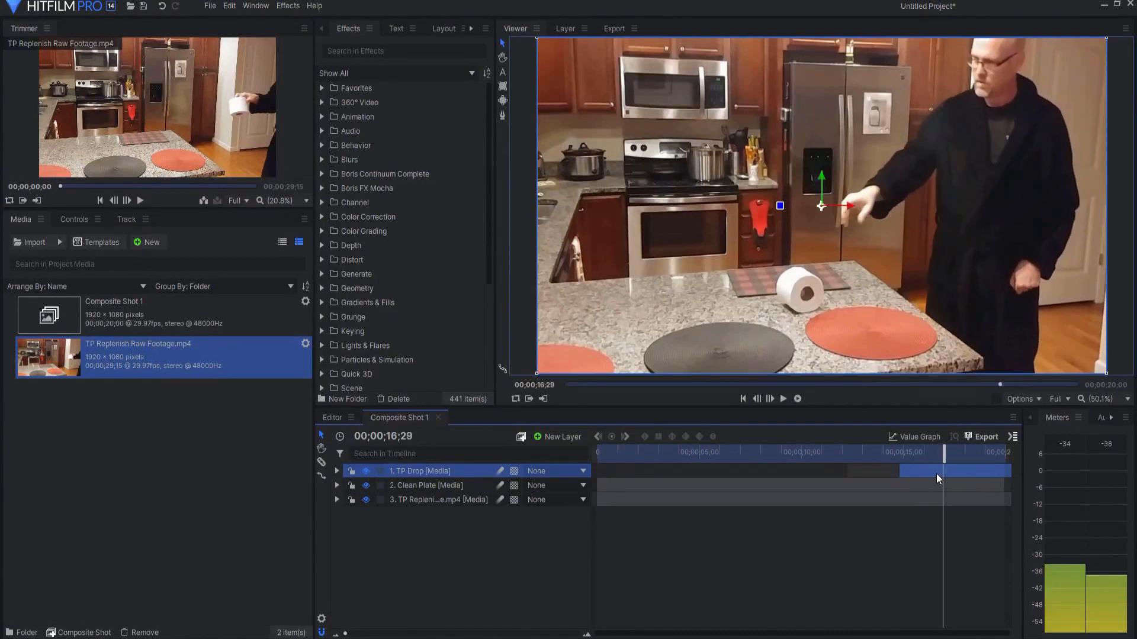
{"action": "left_click", "coordinate": [757, 399]}
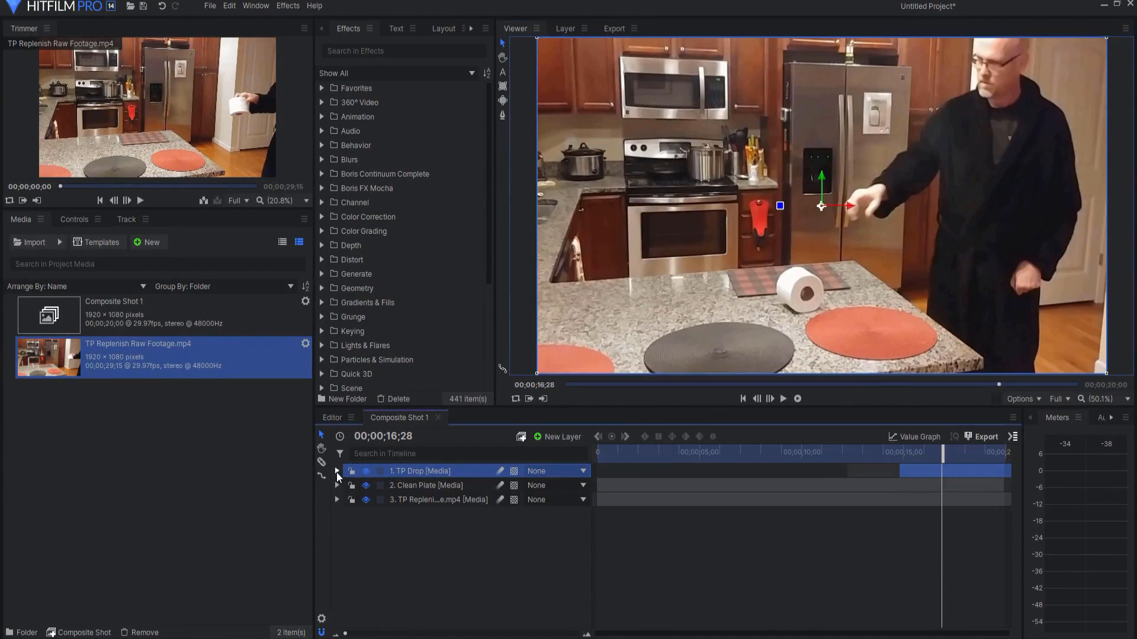
{"action": "left_click", "coordinate": [948, 471]}
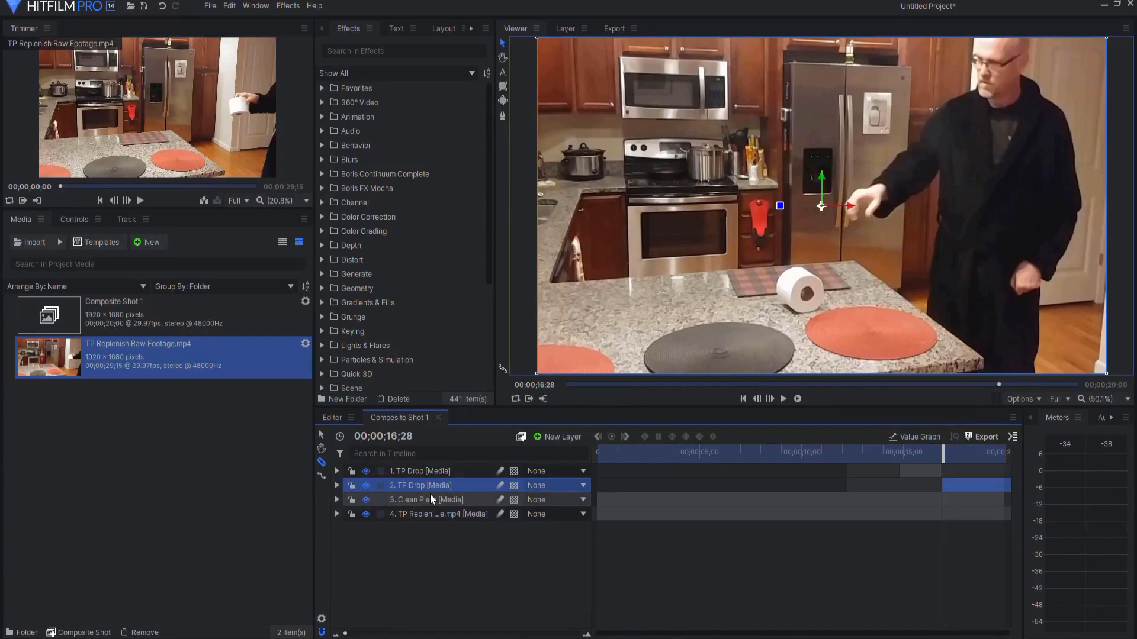
{"action": "key", "text": "Delete"}
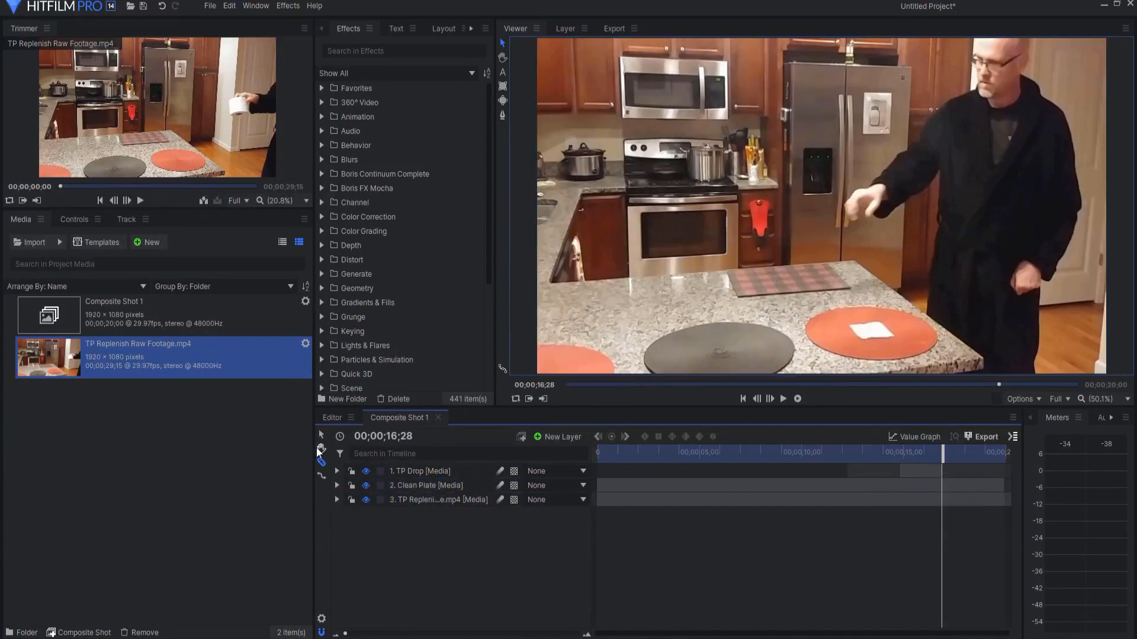
Step: Hide the Clean Plate layer and step frame by frame from 00;00;15;08 to where the dropped roll comes to rest
{"action": "left_click", "coordinate": [366, 485]}
{"action": "left_click_drag", "start_coordinate": [941, 448], "coordinate": [909, 457]}
{"action": "key", "text": "period"}
{"action": "key", "text": "period"}
{"action": "key", "text": "period"}
{"action": "key", "text": "period"}
{"action": "key", "text": "period"}
{"action": "key", "text": "period"}
{"action": "key", "text": "period"}
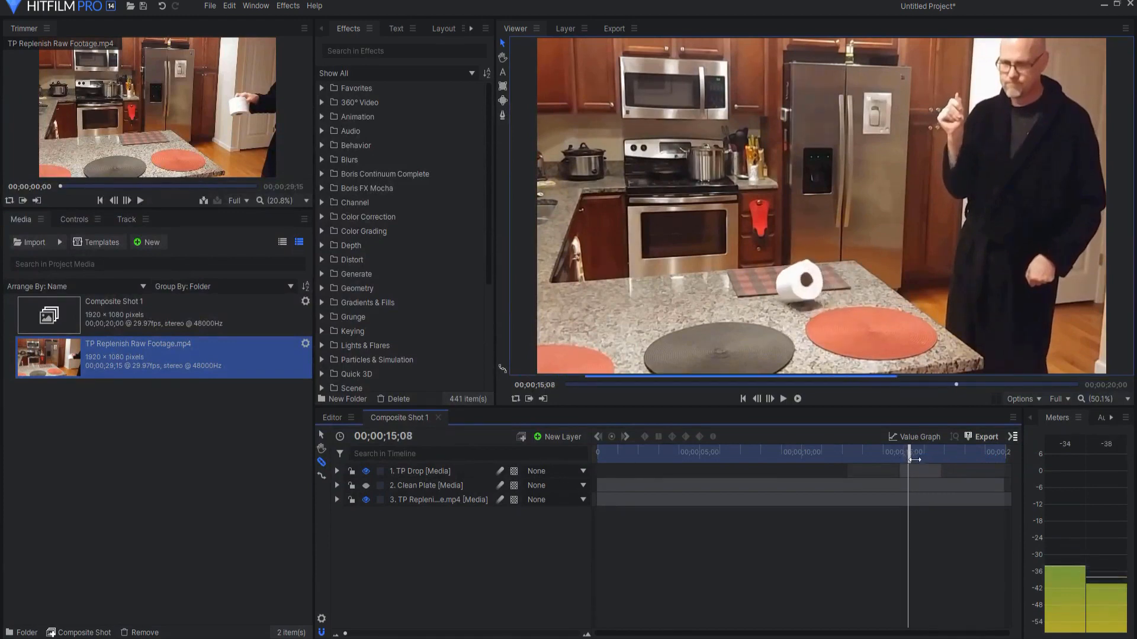
{"action": "key", "text": "period"}
{"action": "key", "text": "period"}
{"action": "key", "text": "period"}
{"action": "key", "text": "period"}
{"action": "key", "text": "period"}
{"action": "key", "text": "period"}
{"action": "key", "text": "period"}
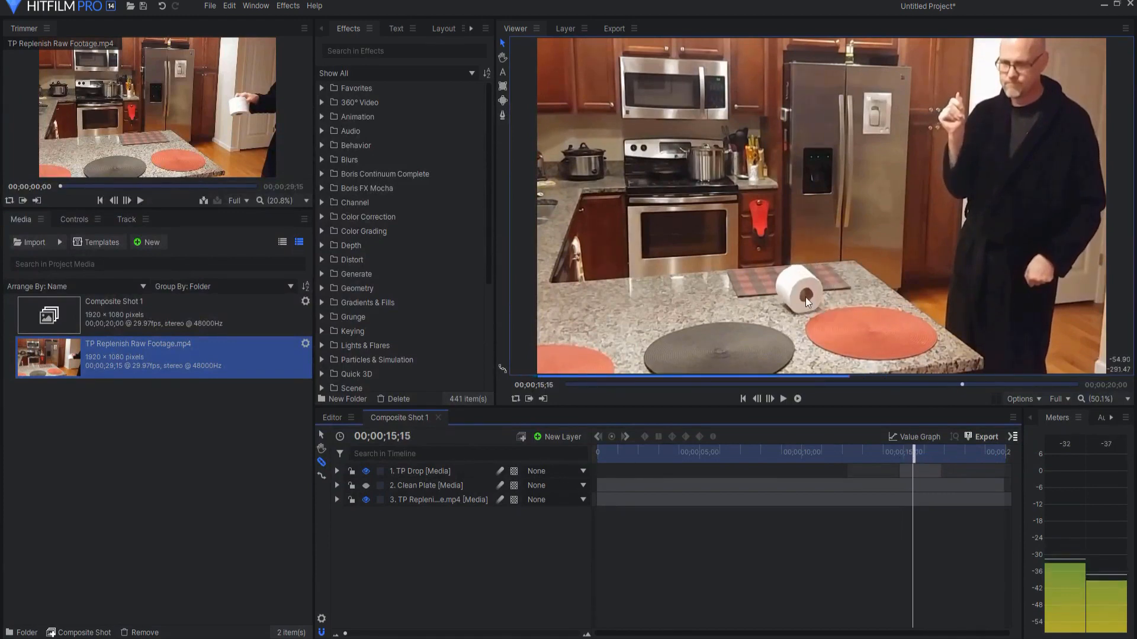
{"action": "key", "text": "period"}
{"action": "key", "text": "period"}
{"action": "key", "text": "period"}
{"action": "key", "text": "period"}
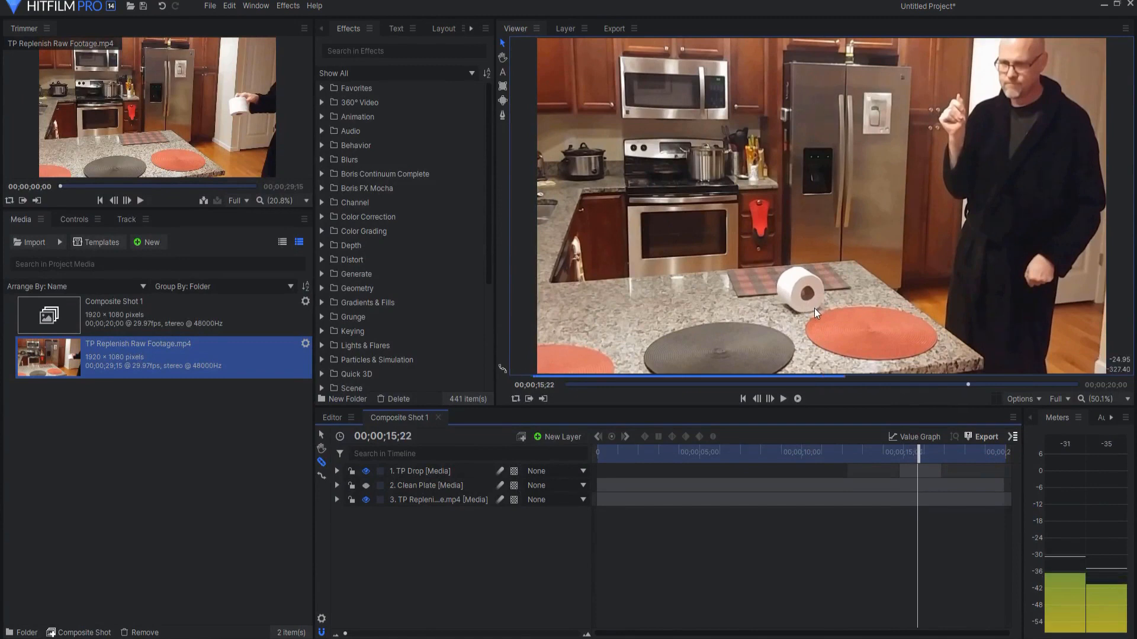
Step: Keyframe the TP Drop layer's opacity from 100% at 00;00;15;23 to 0% at 00;00;16;28
{"action": "left_click", "coordinate": [336, 470]}
{"action": "left_click", "coordinate": [347, 543]}
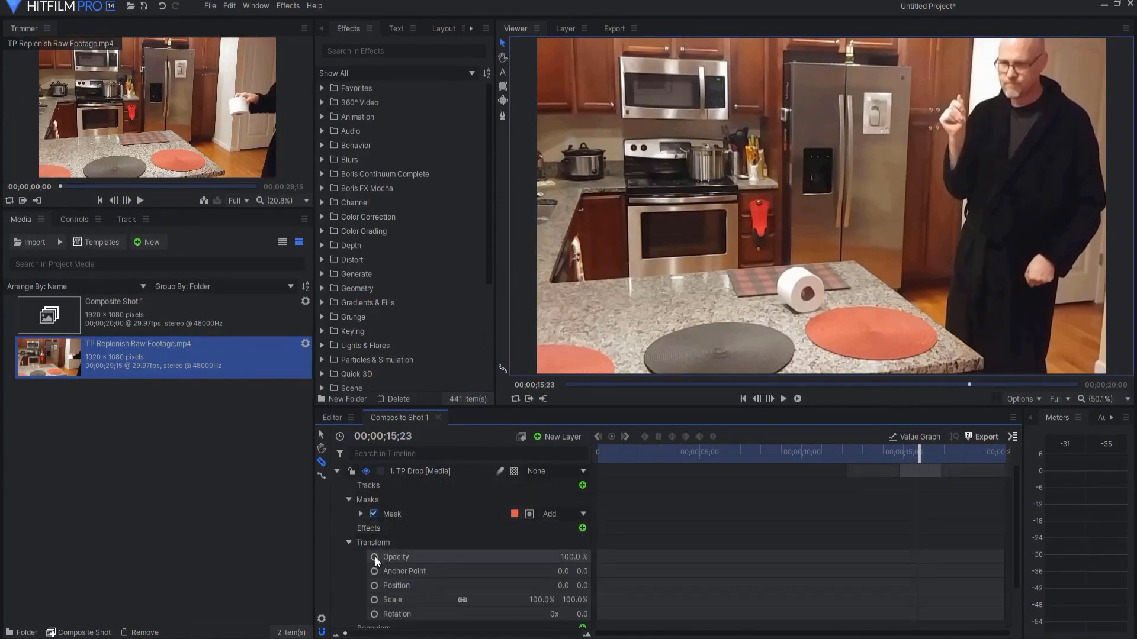
{"action": "left_click", "coordinate": [374, 558]}
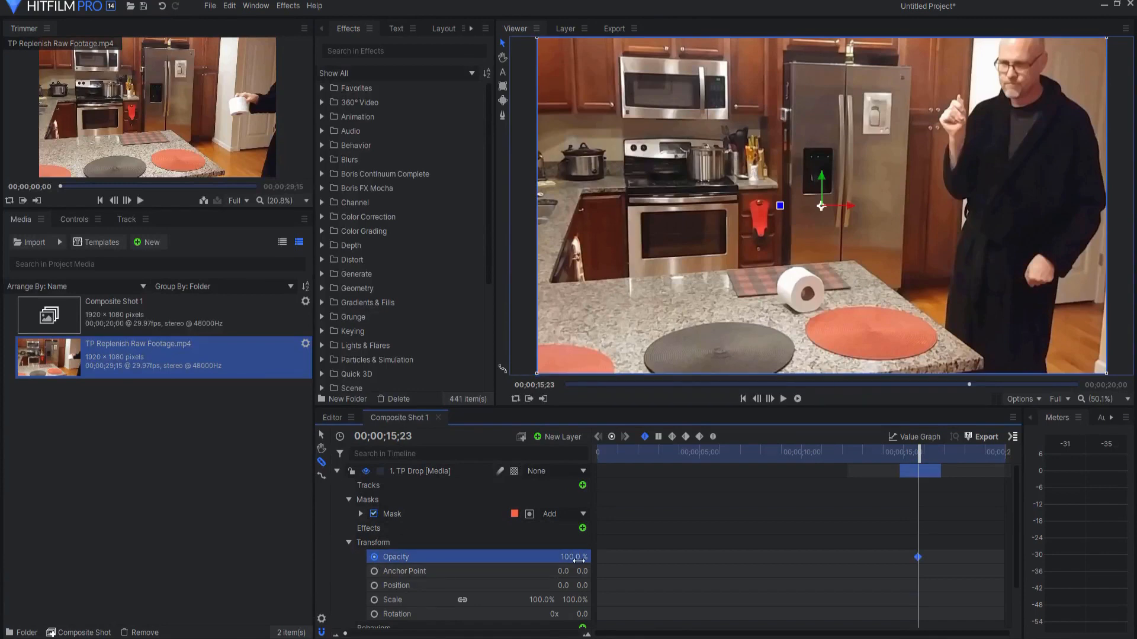
{"action": "left_click_drag", "start_coordinate": [922, 461], "coordinate": [942, 455]}
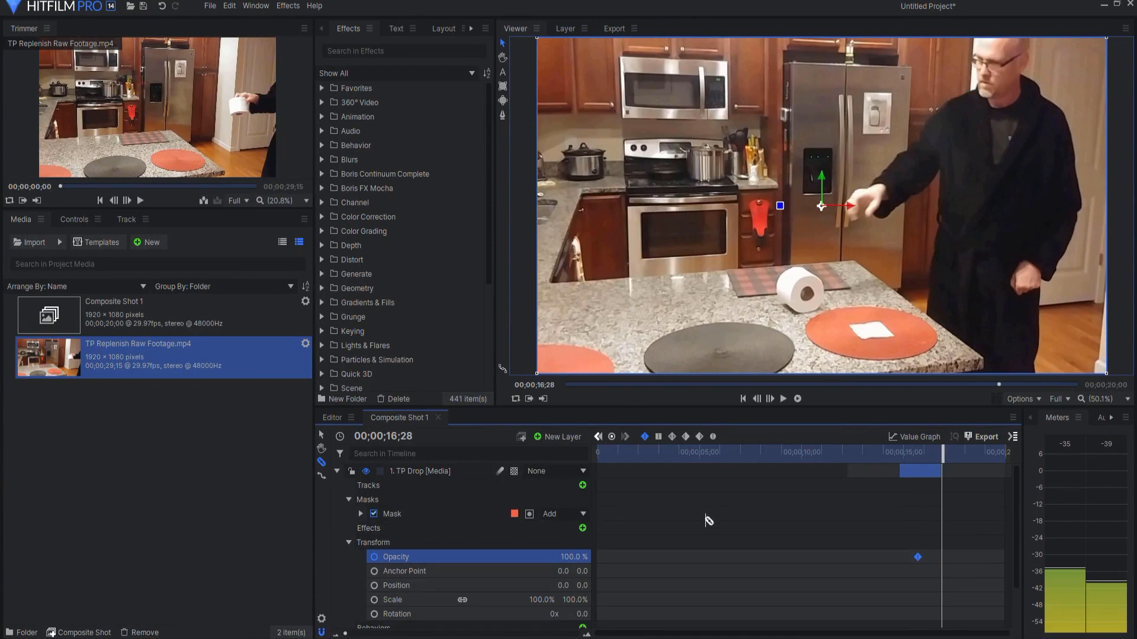
{"action": "left_click_drag", "start_coordinate": [573, 557], "coordinate": [513, 558]}
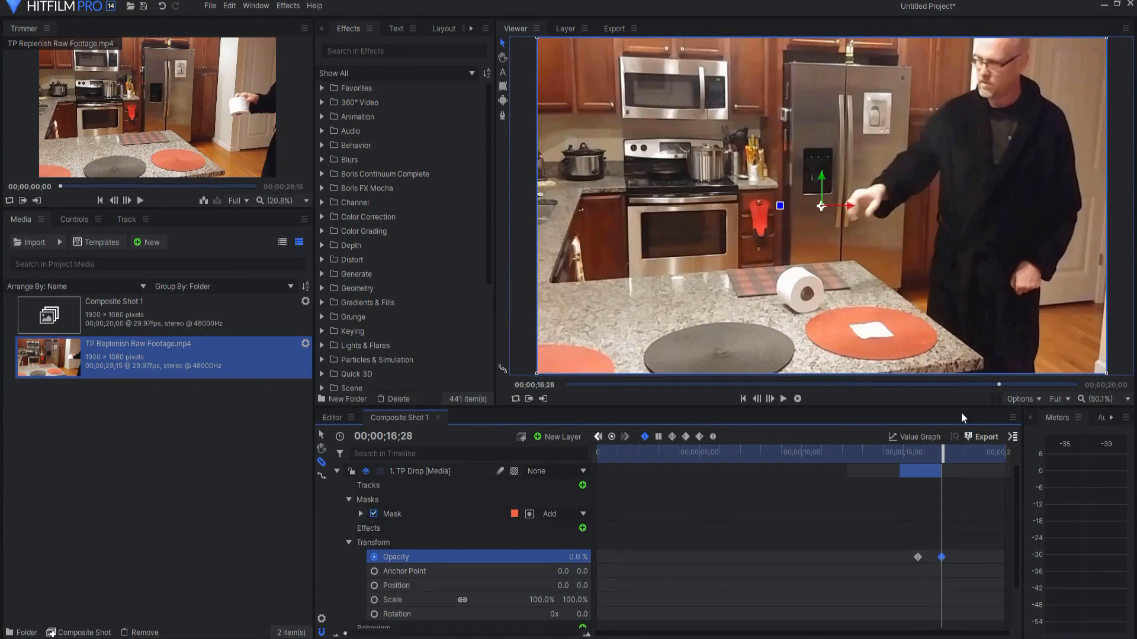
Step: Play back the TP Drop opacity fade and examine the napkin on the red mat, returning to the first opacity keyframe
{"action": "left_click", "coordinate": [884, 452]}
{"action": "left_click", "coordinate": [783, 399]}
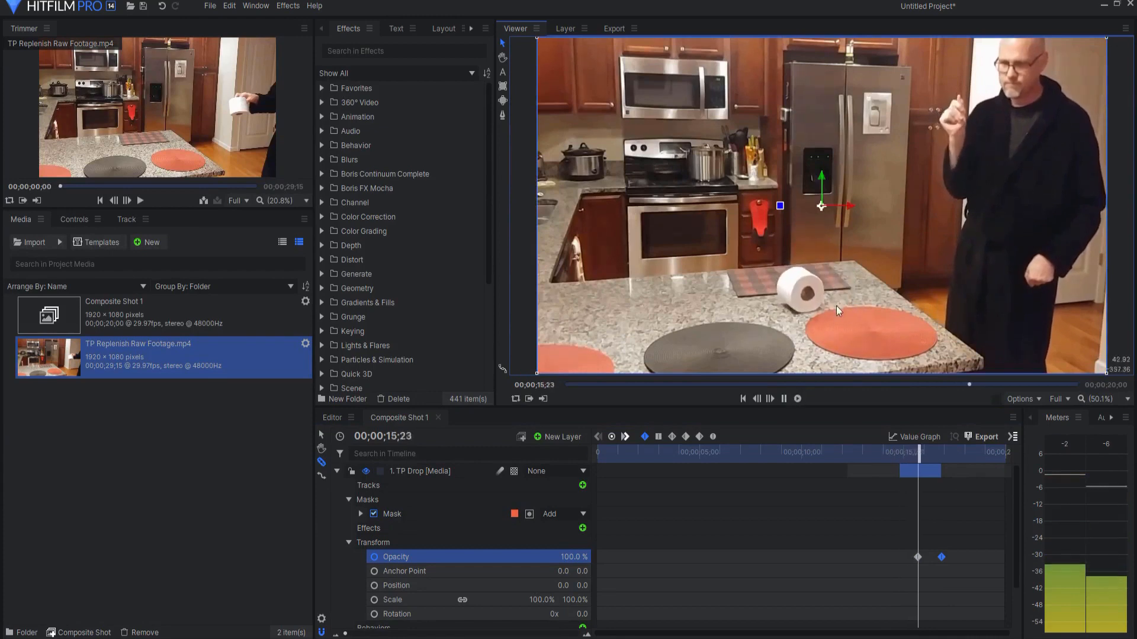
{"action": "left_click", "coordinate": [784, 399]}
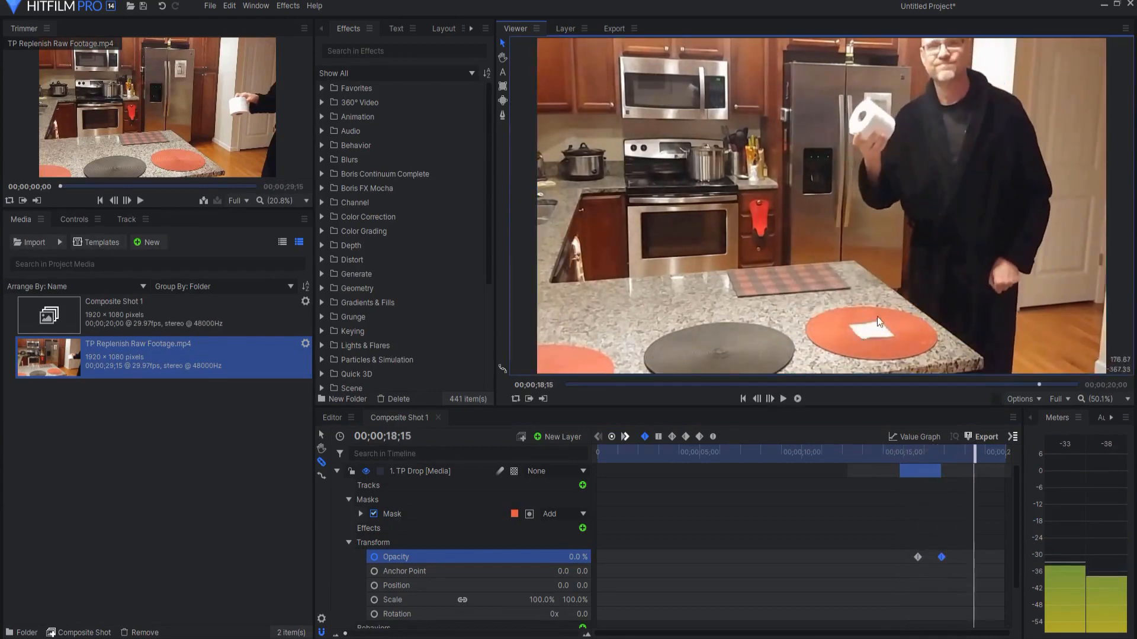
{"action": "left_click_drag", "start_coordinate": [976, 452], "coordinate": [906, 452]}
{"action": "left_click", "coordinate": [783, 399]}
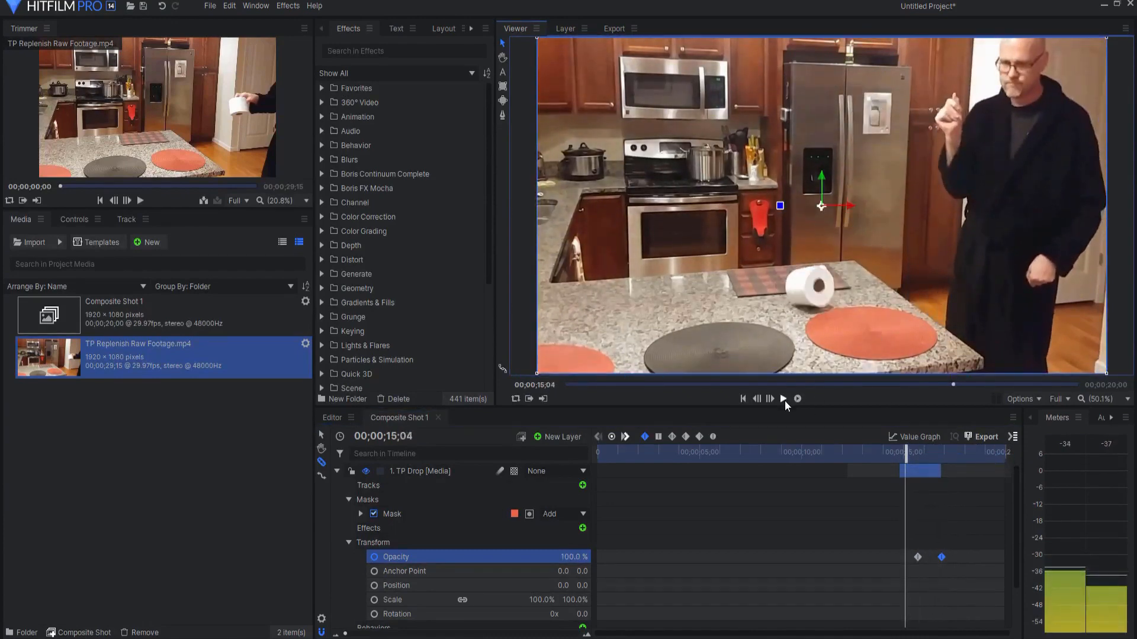
{"action": "left_click", "coordinate": [786, 401]}
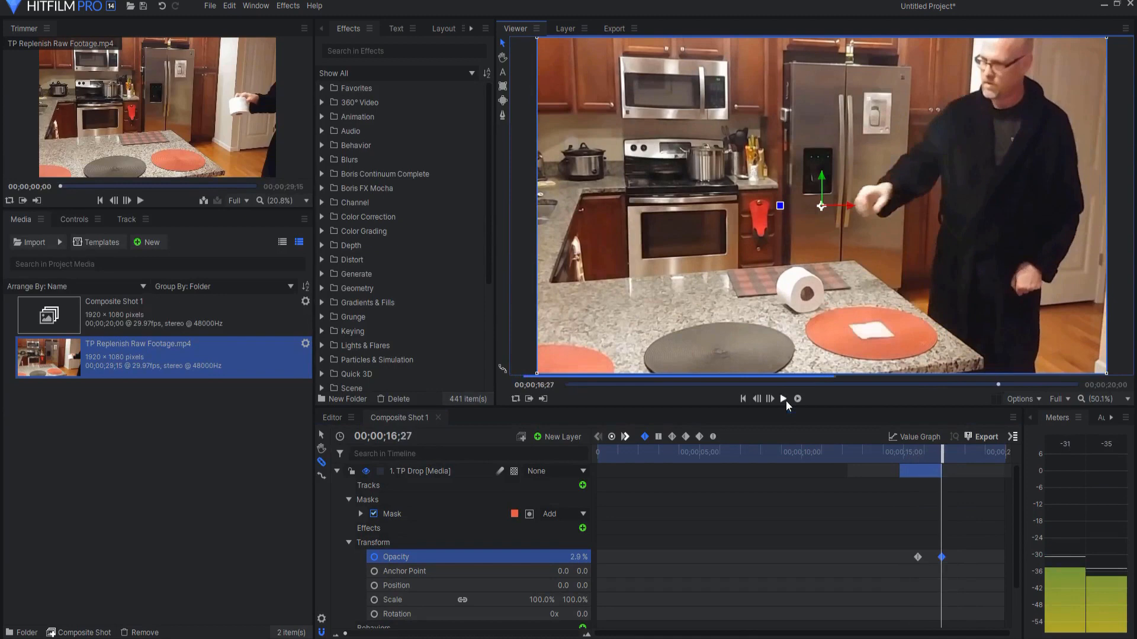
{"action": "left_click_drag", "start_coordinate": [943, 455], "coordinate": [926, 457]}
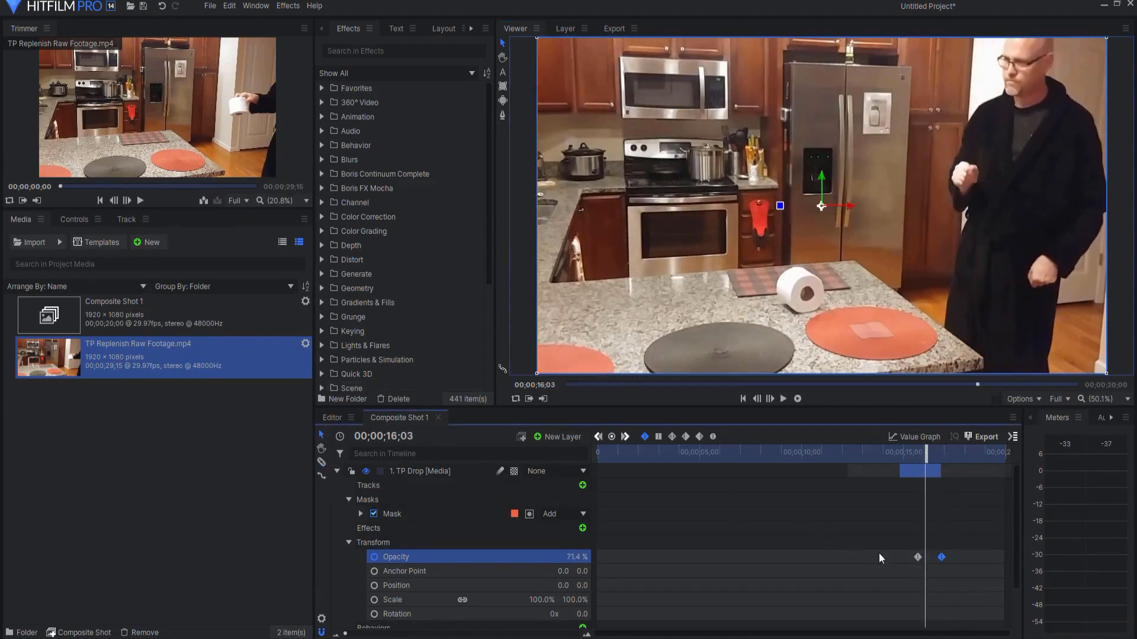
{"action": "left_click", "coordinate": [917, 557]}
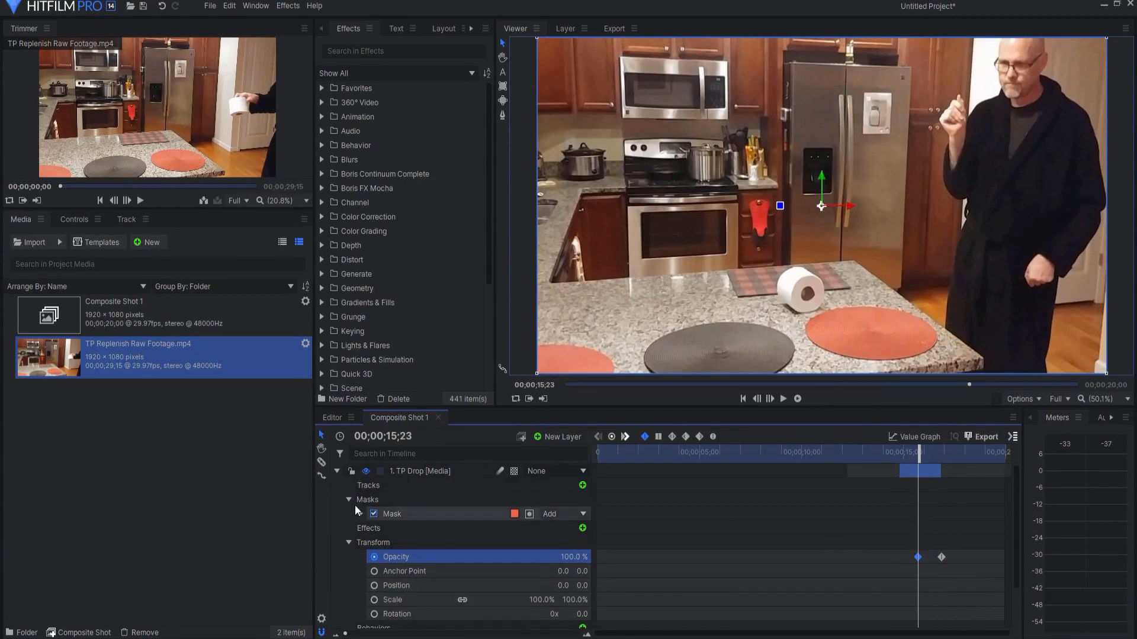
Step: Make the Clean Plate layer visible again and select its elliptical mask around the roll
{"action": "left_click", "coordinate": [336, 471]}
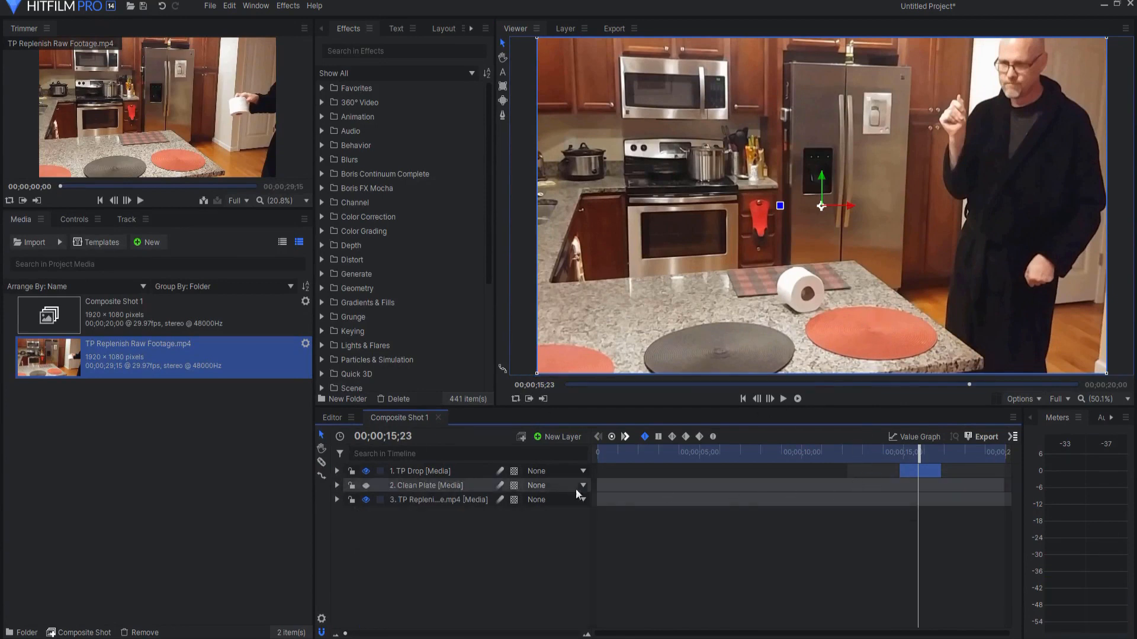
{"action": "left_click", "coordinate": [420, 485]}
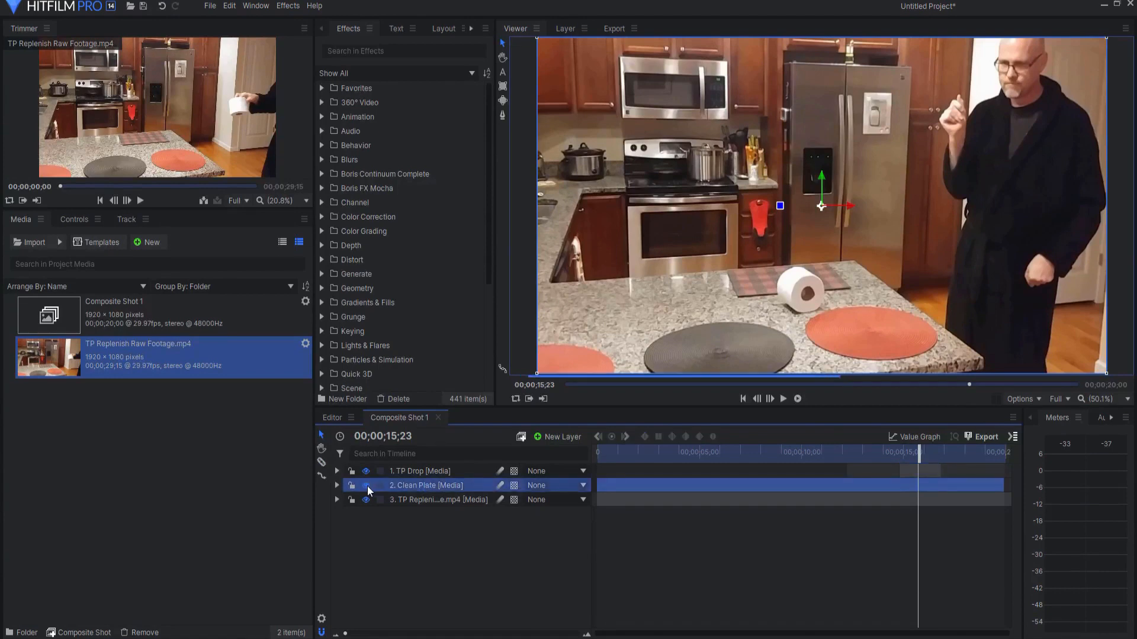
{"action": "left_click", "coordinate": [337, 485]}
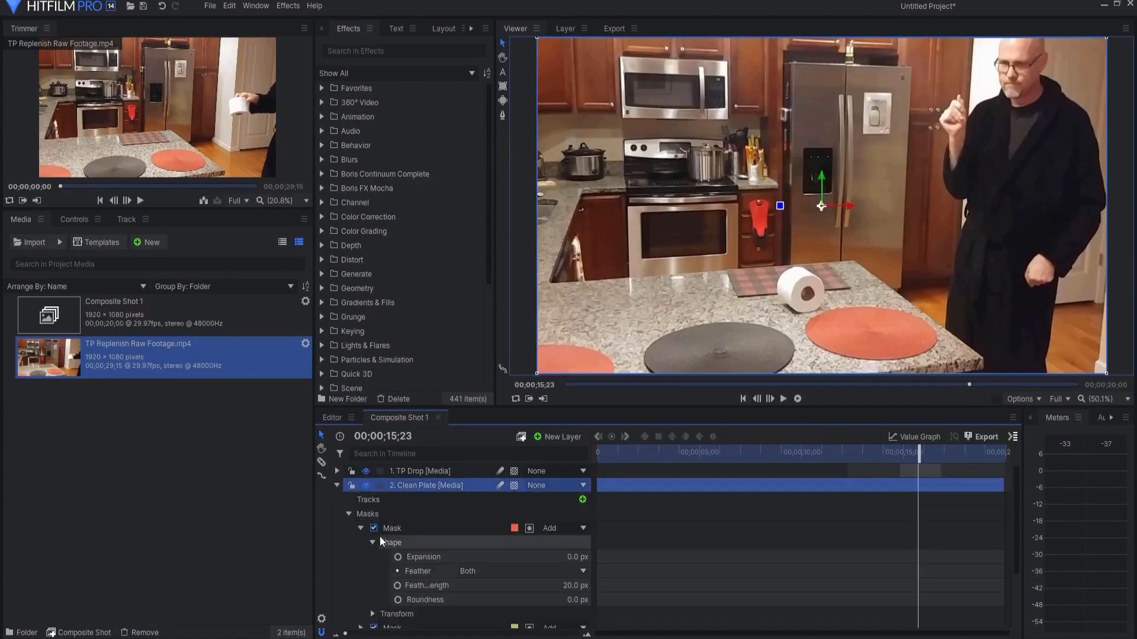
{"action": "left_click", "coordinate": [397, 527]}
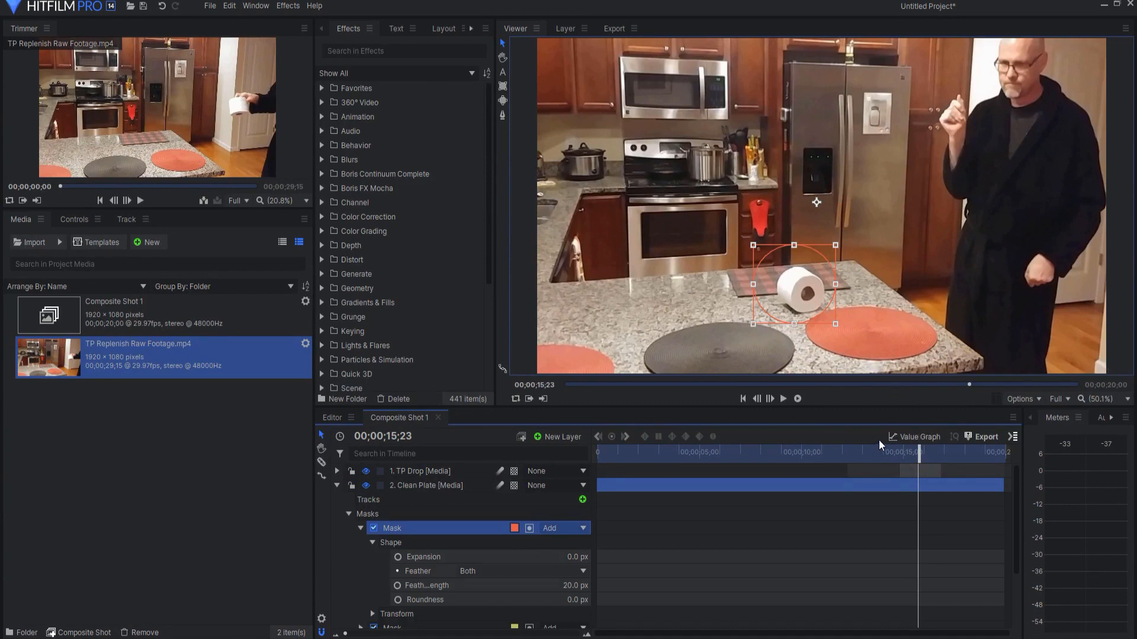
Step: Add a position keyframe to the Clean Plate's elliptical mask at 00;00;14;25
{"action": "key", "text": "Page_Up"}
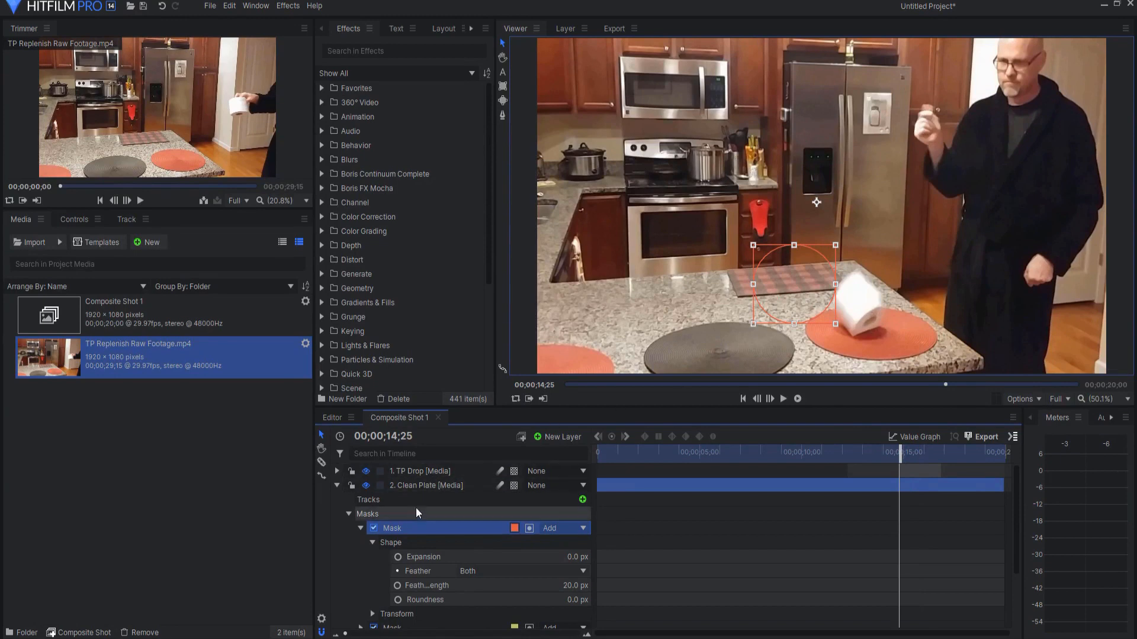
{"action": "left_click", "coordinate": [373, 614]}
{"action": "left_click", "coordinate": [397, 591]}
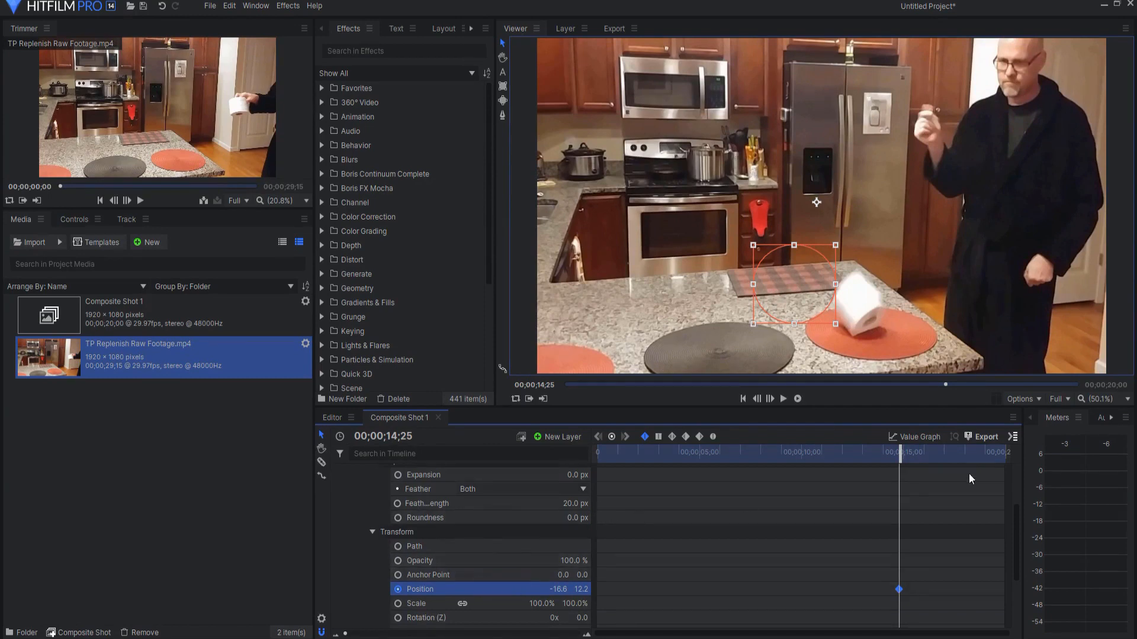
Step: Keyframe the Clean Plate mask's position over the red mat (224.8, -155.4) at the TP Drop's first opacity keyframe, 00;00;15;23, and check the fade frames
{"action": "scroll", "coordinate": [533, 551], "scroll_direction": "up", "scroll_amount": 2}
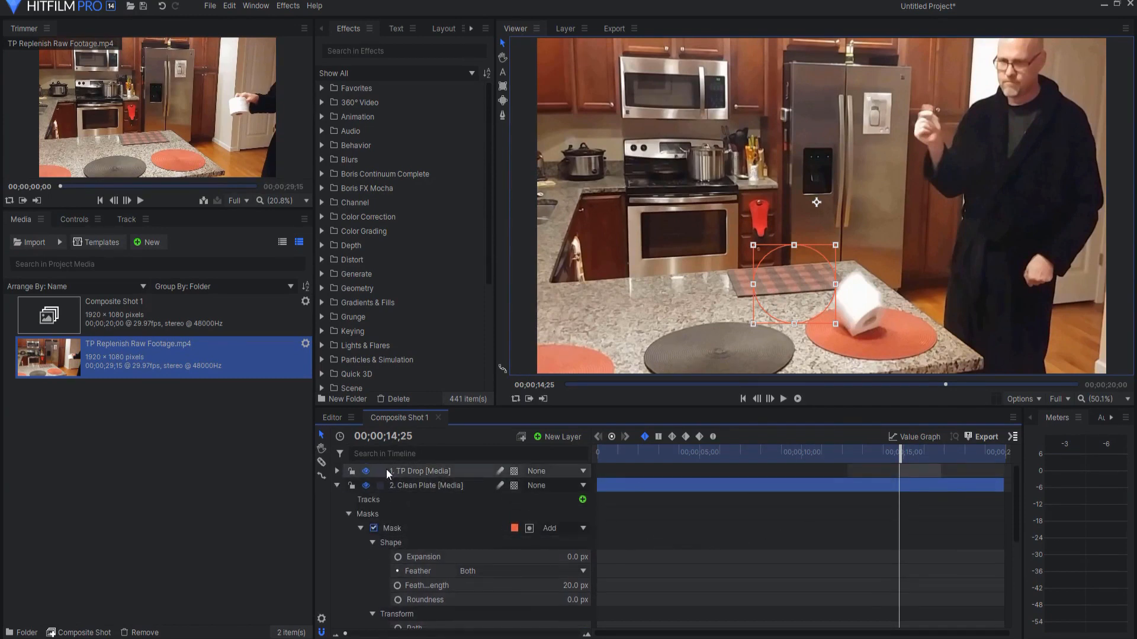
{"action": "scroll", "coordinate": [364, 491], "scroll_direction": "up", "scroll_amount": 3}
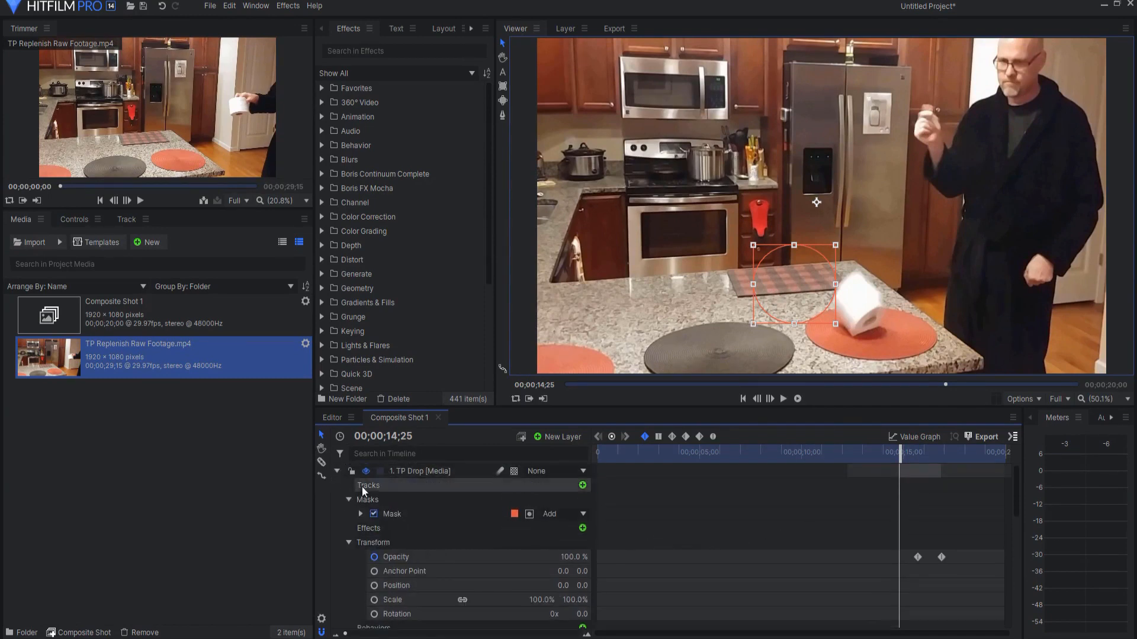
{"action": "left_click", "coordinate": [918, 558]}
{"action": "scroll", "coordinate": [915, 557], "scroll_direction": "down", "scroll_amount": 3}
{"action": "scroll", "coordinate": [388, 568], "scroll_direction": "down", "scroll_amount": 1}
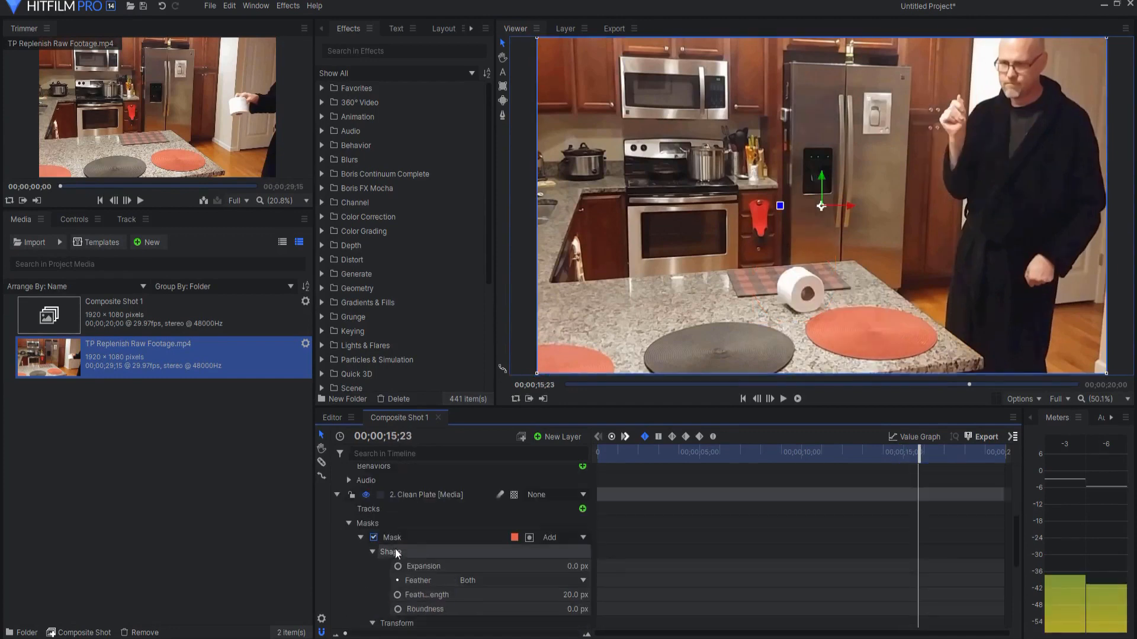
{"action": "scroll", "coordinate": [391, 577], "scroll_direction": "down", "scroll_amount": 2}
{"action": "left_click", "coordinate": [420, 598]}
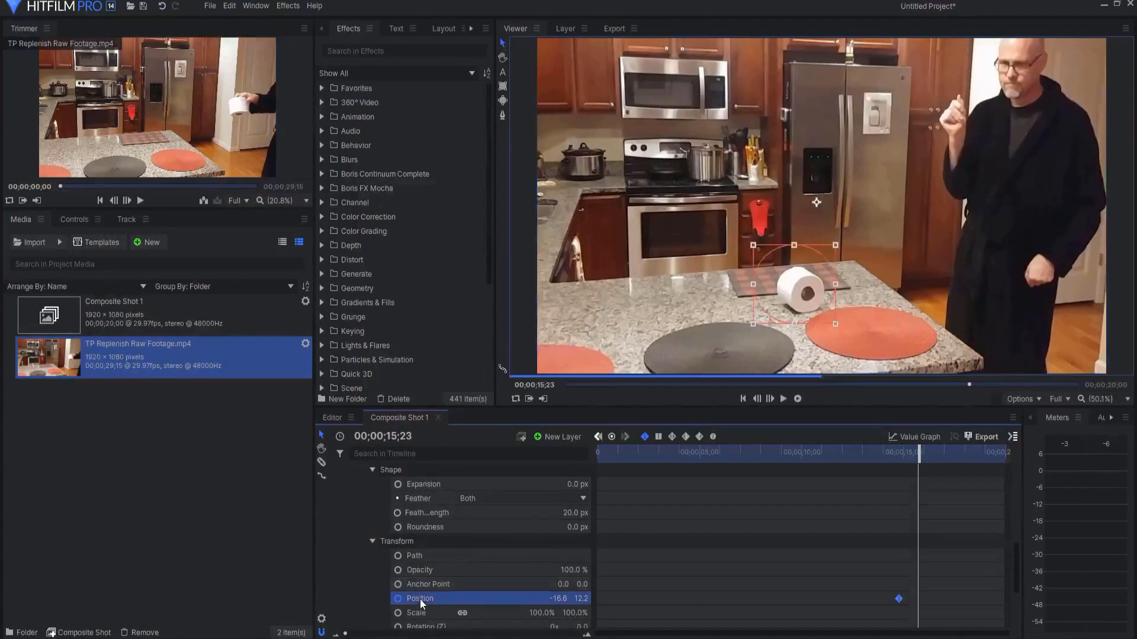
{"action": "left_click_drag", "start_coordinate": [786, 297], "coordinate": [858, 349]}
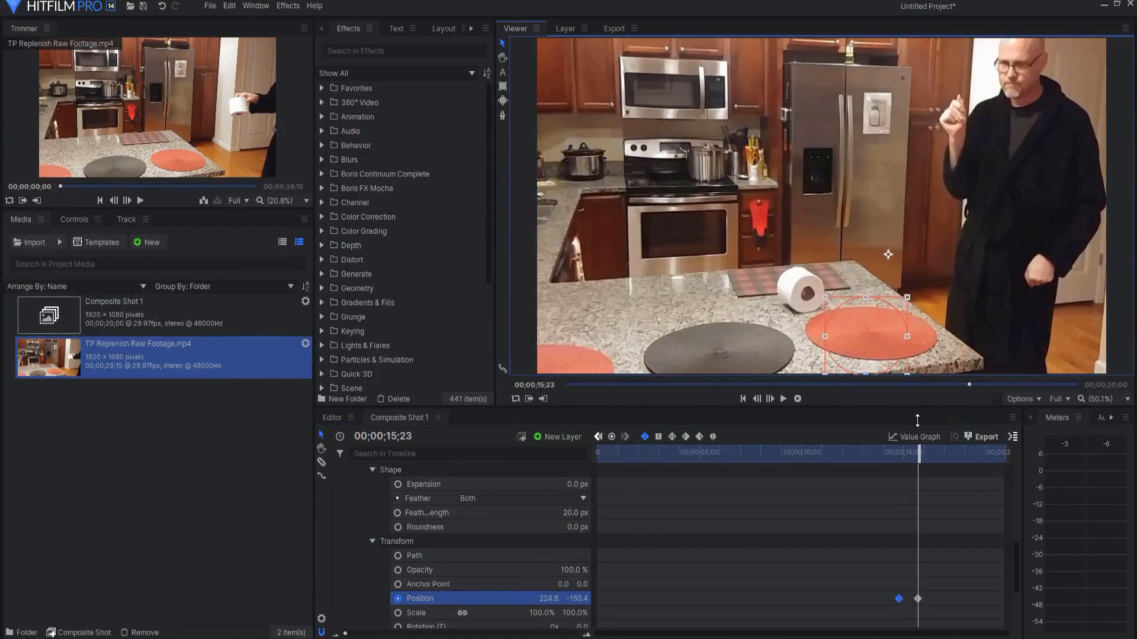
{"action": "mouse_move", "coordinate": [919, 454]}
{"action": "left_mouse_down"}
{"action": "mouse_move", "coordinate": [897, 455]}
{"action": "mouse_move", "coordinate": [954, 455]}
{"action": "mouse_move", "coordinate": [894, 455]}
{"action": "mouse_move", "coordinate": [933, 454]}
{"action": "left_mouse_up"}
Step: Collapse the Clean Plate and TP Drop layer properties and deselect everything in the timeline
{"action": "scroll", "coordinate": [380, 494], "scroll_direction": "up", "scroll_amount": 4}
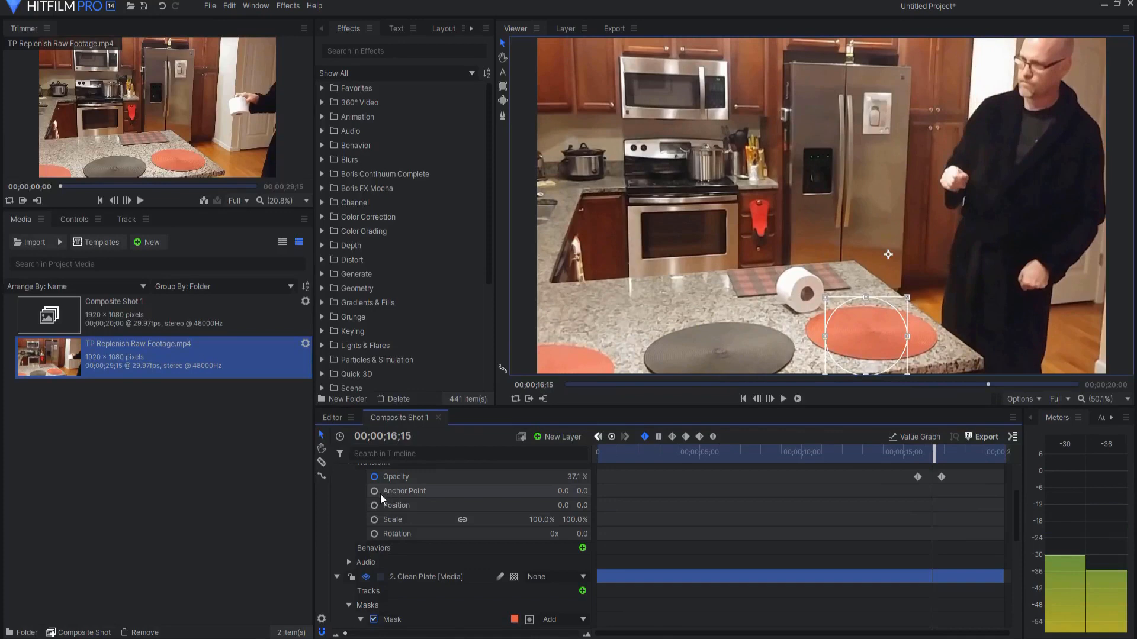
{"action": "left_click", "coordinate": [338, 577]}
{"action": "scroll", "coordinate": [354, 566], "scroll_direction": "up", "scroll_amount": 5}
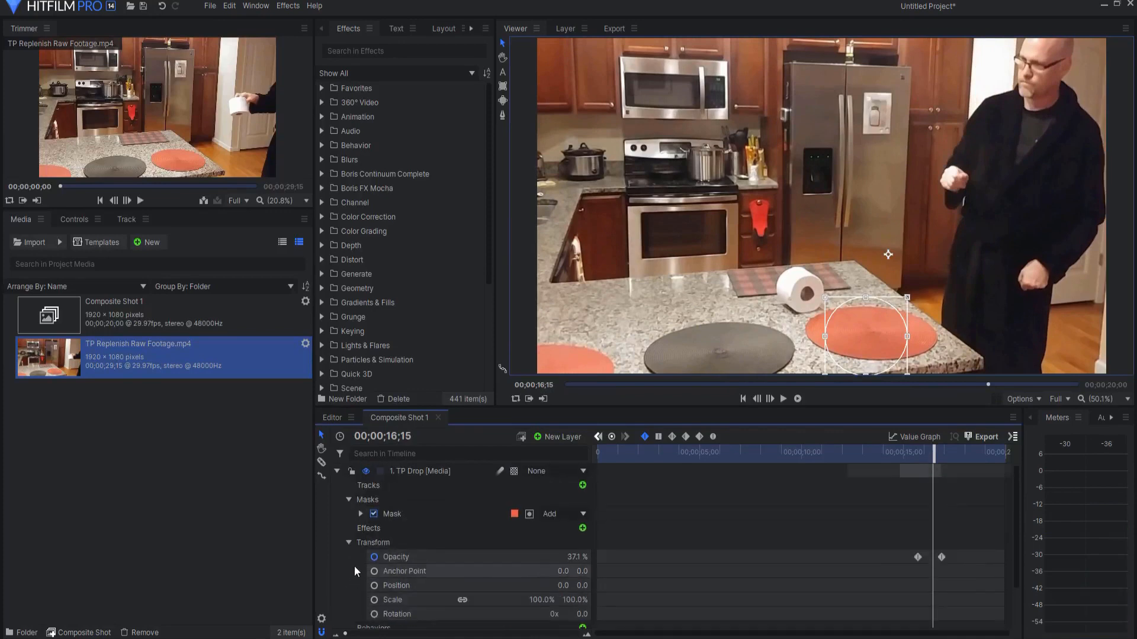
{"action": "left_click", "coordinate": [337, 470]}
{"action": "left_click", "coordinate": [435, 581]}
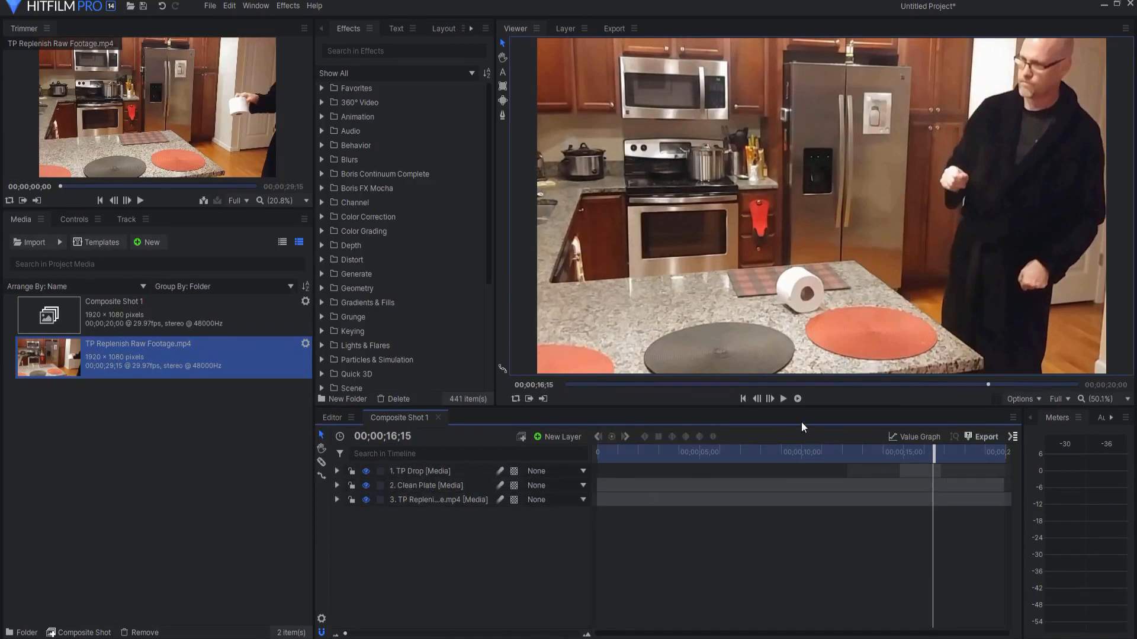
Step: Play back the composite shot from about 00;00;09 to review the finished replenishing effect
{"action": "left_click", "coordinate": [782, 452]}
{"action": "left_click", "coordinate": [783, 399]}
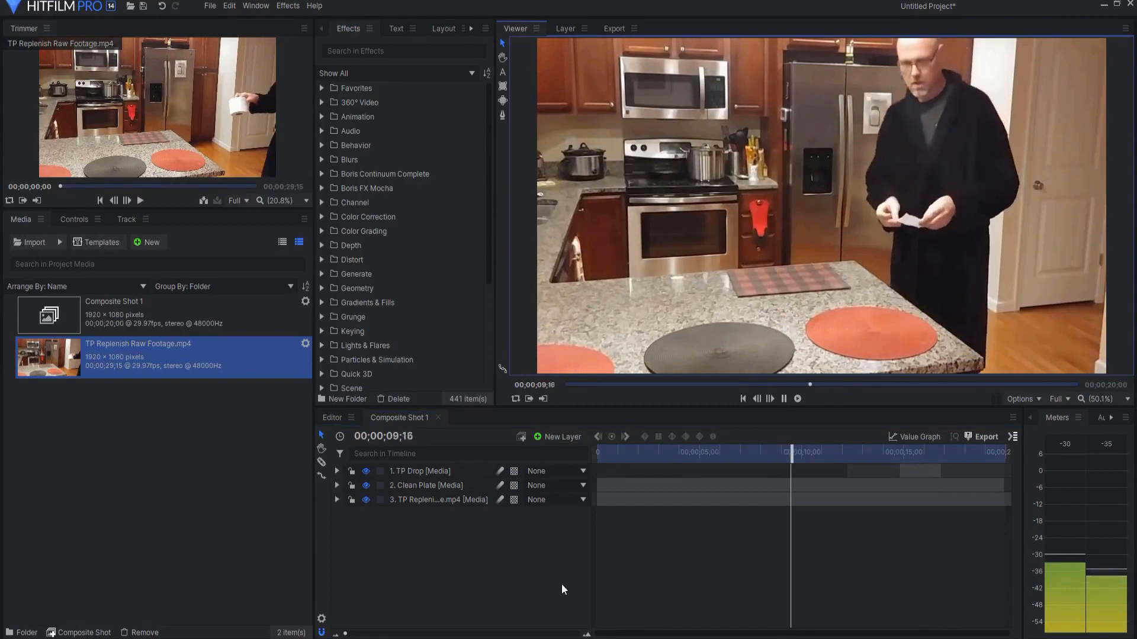